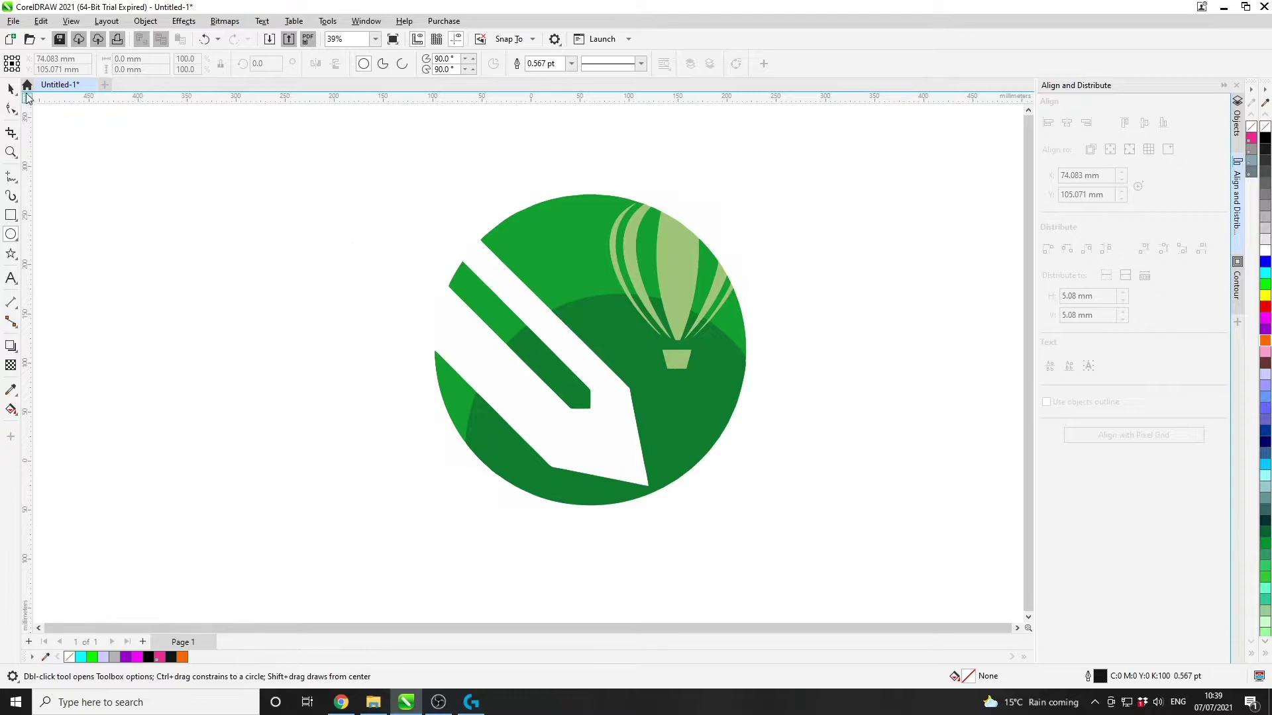
- Select the green logo bitmap and start an Outline Trace using the Detailed Logo preset
click(10, 90)
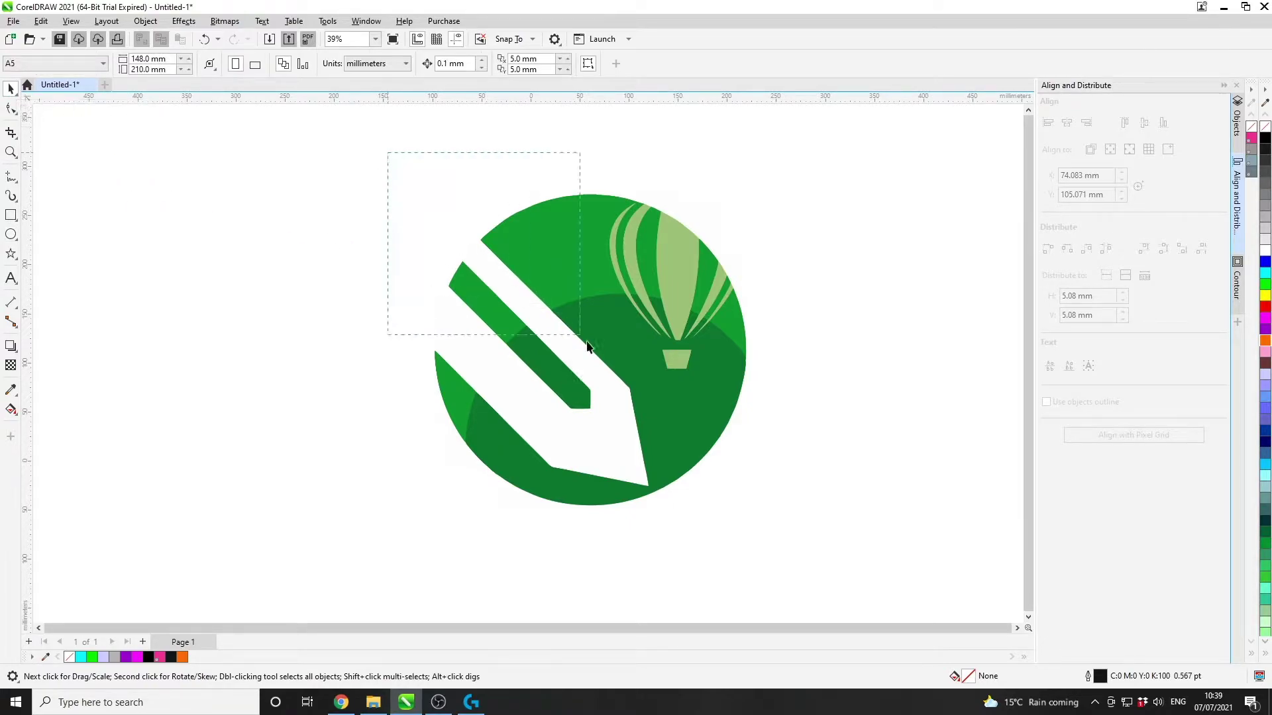
drag(587, 342, 821, 579)
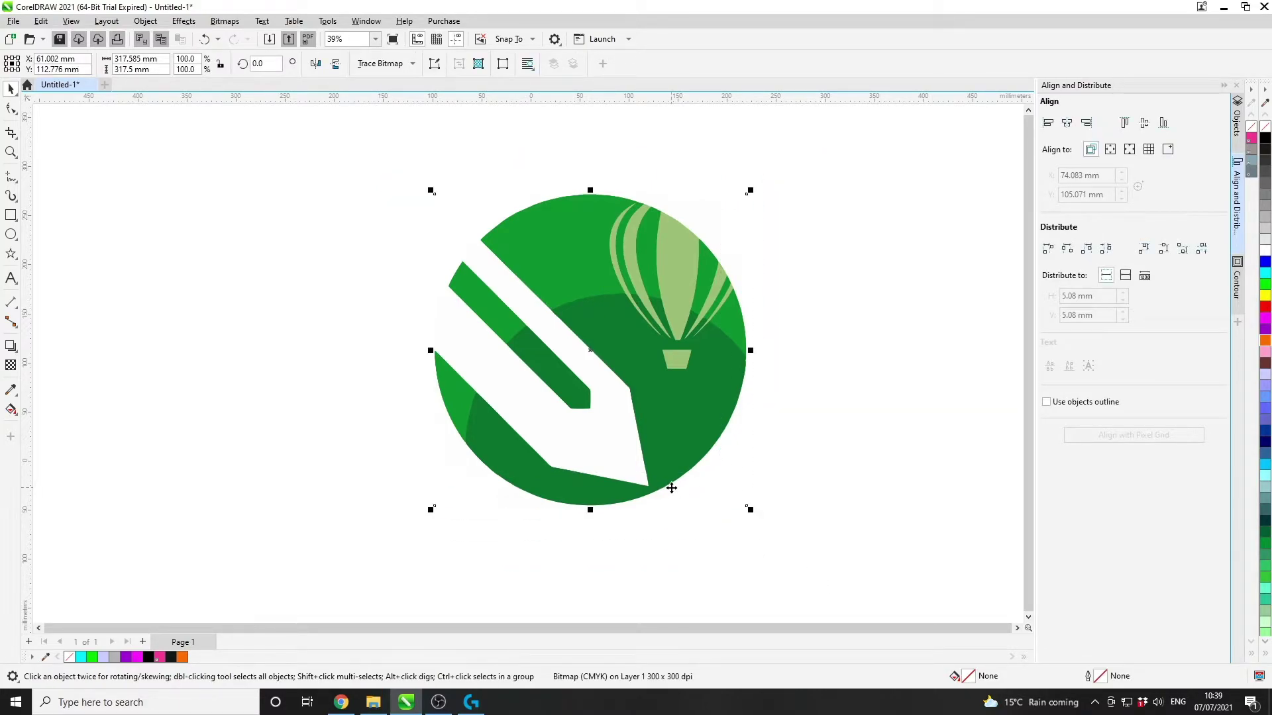
click(390, 66)
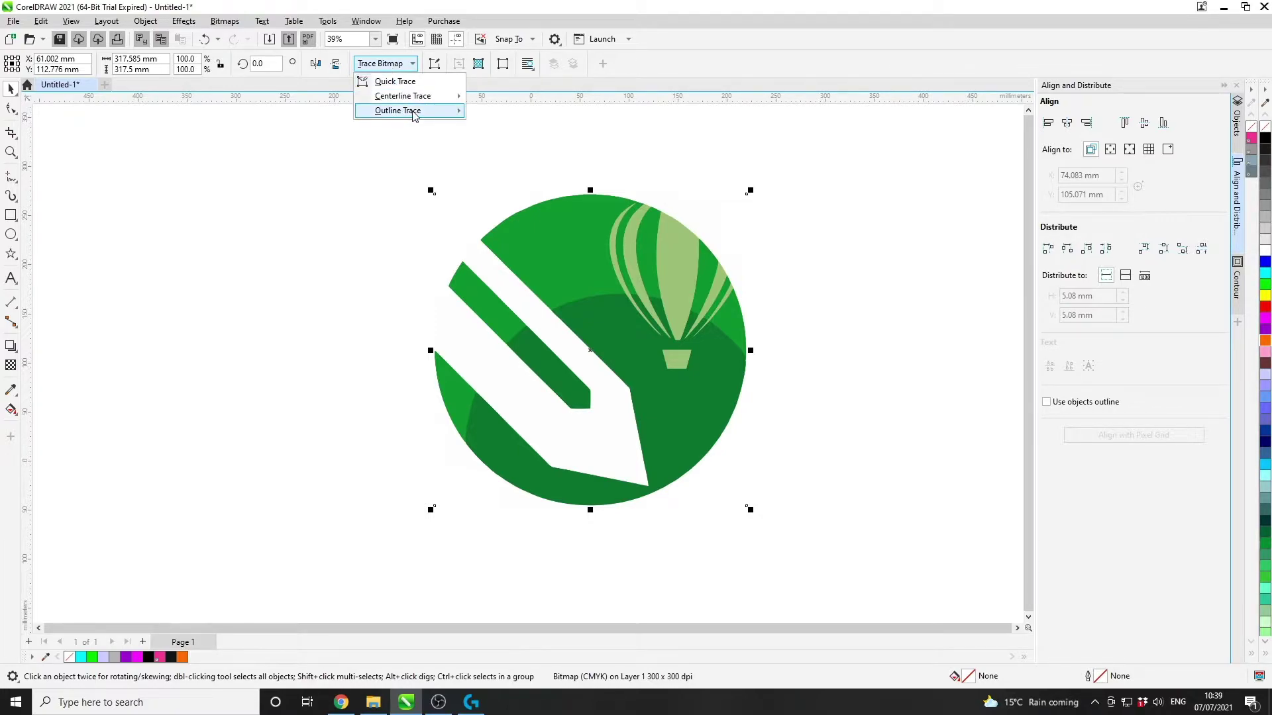
mouse_move(414, 111)
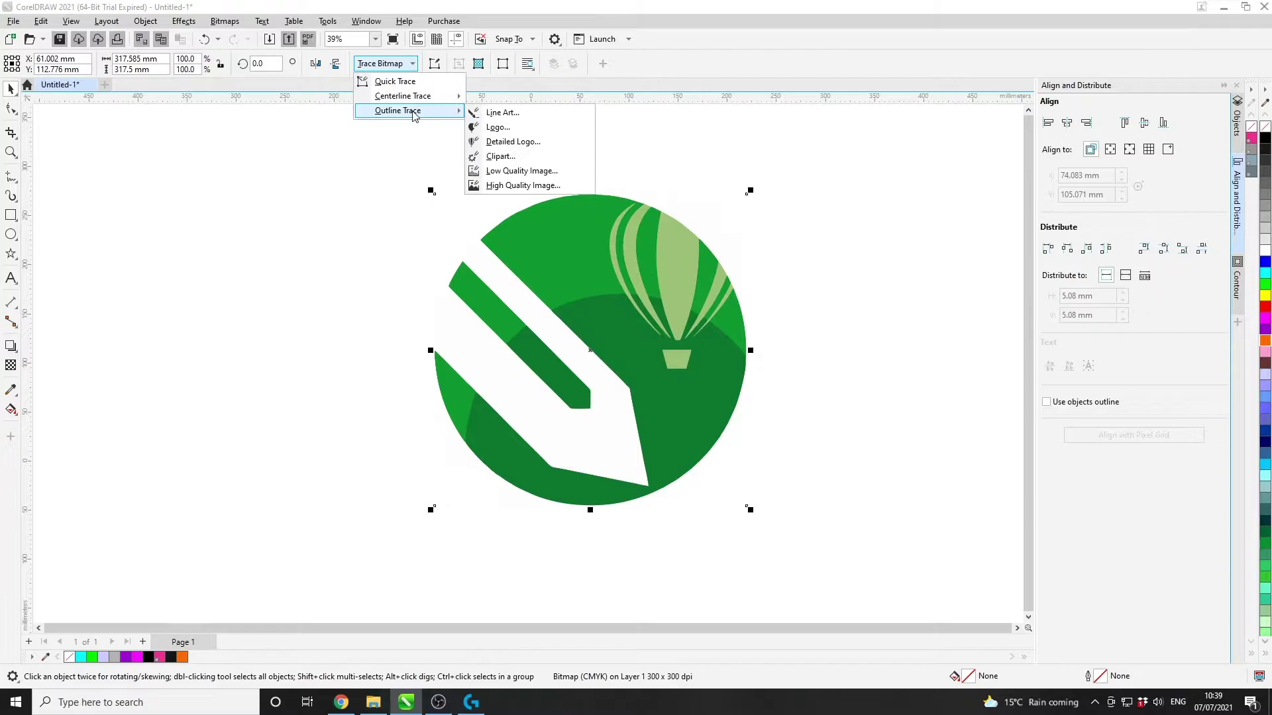
- Accept the Detailed Logo trace (detail 93, smoothing 25, background removed) to create 18 vector curves
click(514, 142)
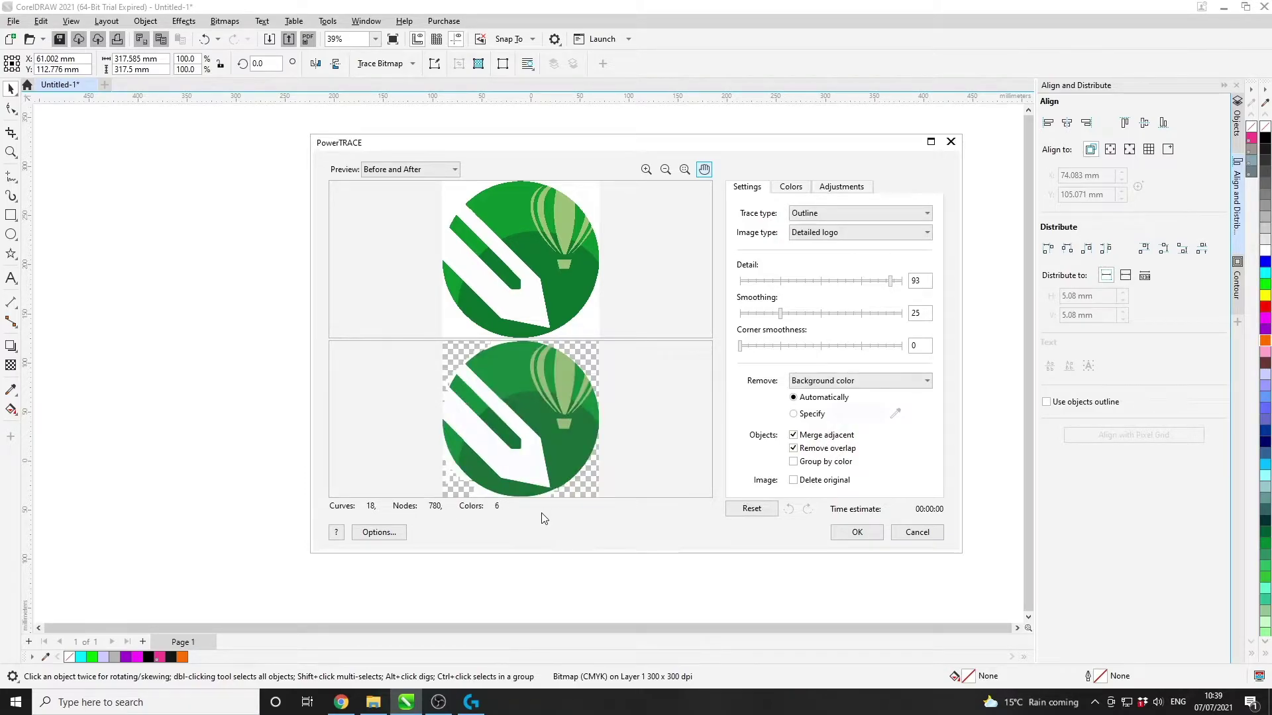
click(857, 533)
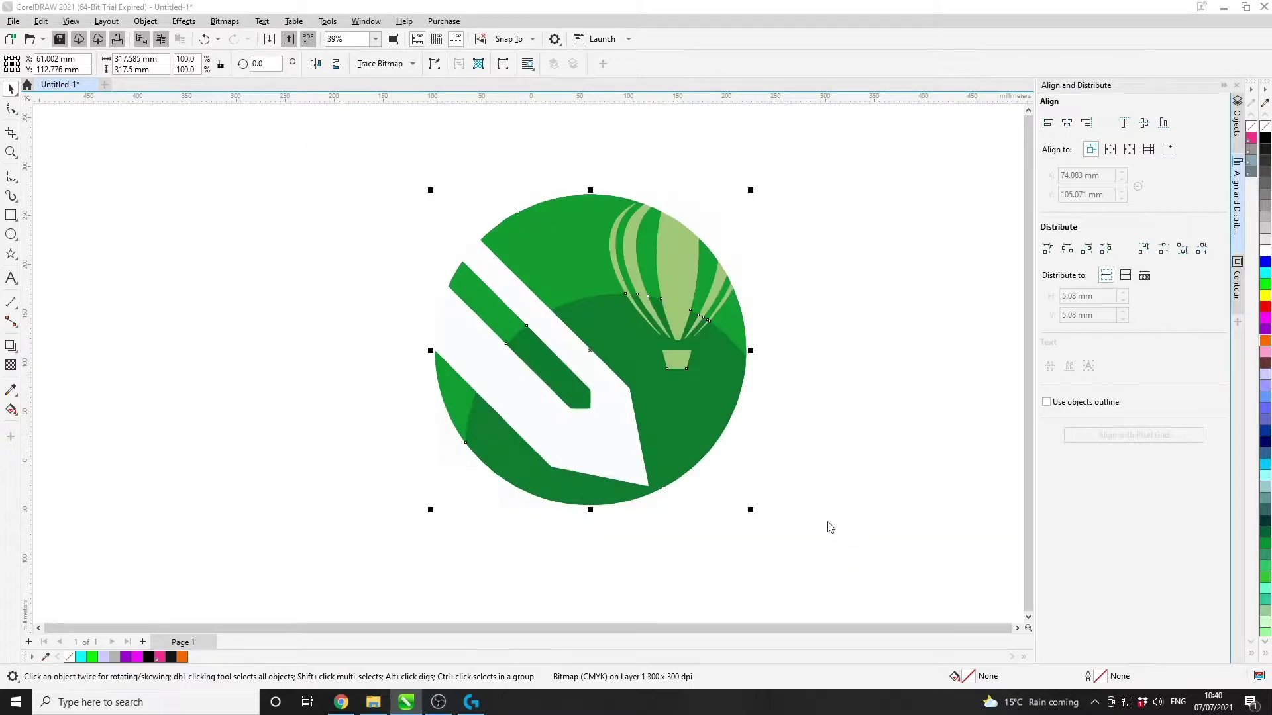
- Delete the original bitmap and return the traced vector group to the logo's original spot
mouse_move(653, 420)
mouse_down()
mouse_move(338, 417)
mouse_move(296, 405)
mouse_move(627, 420)
mouse_move(697, 410)
mouse_up()
click(557, 407)
key(Delete)
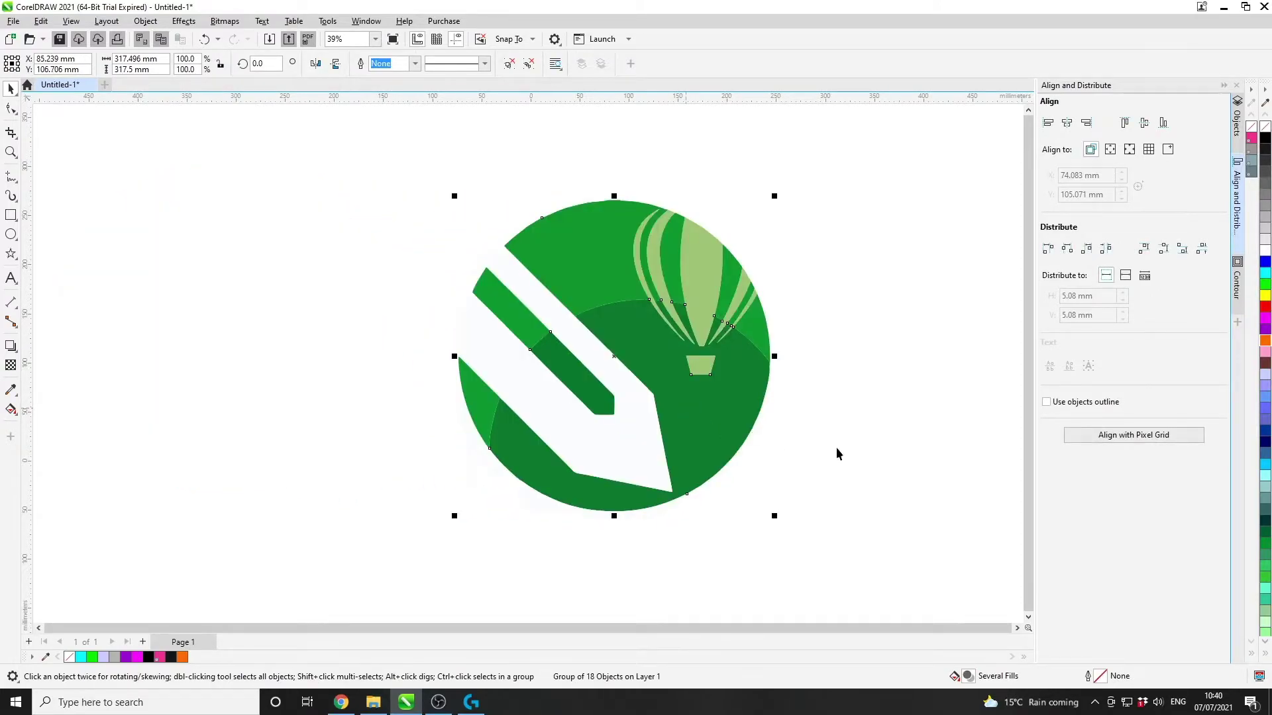
click(839, 452)
click(672, 426)
mouse_move(534, 438)
mouse_down()
mouse_move(504, 405)
mouse_move(345, 405)
mouse_move(405, 414)
mouse_move(210, 400)
mouse_move(190, 386)
mouse_move(534, 432)
mouse_up()
click(408, 293)
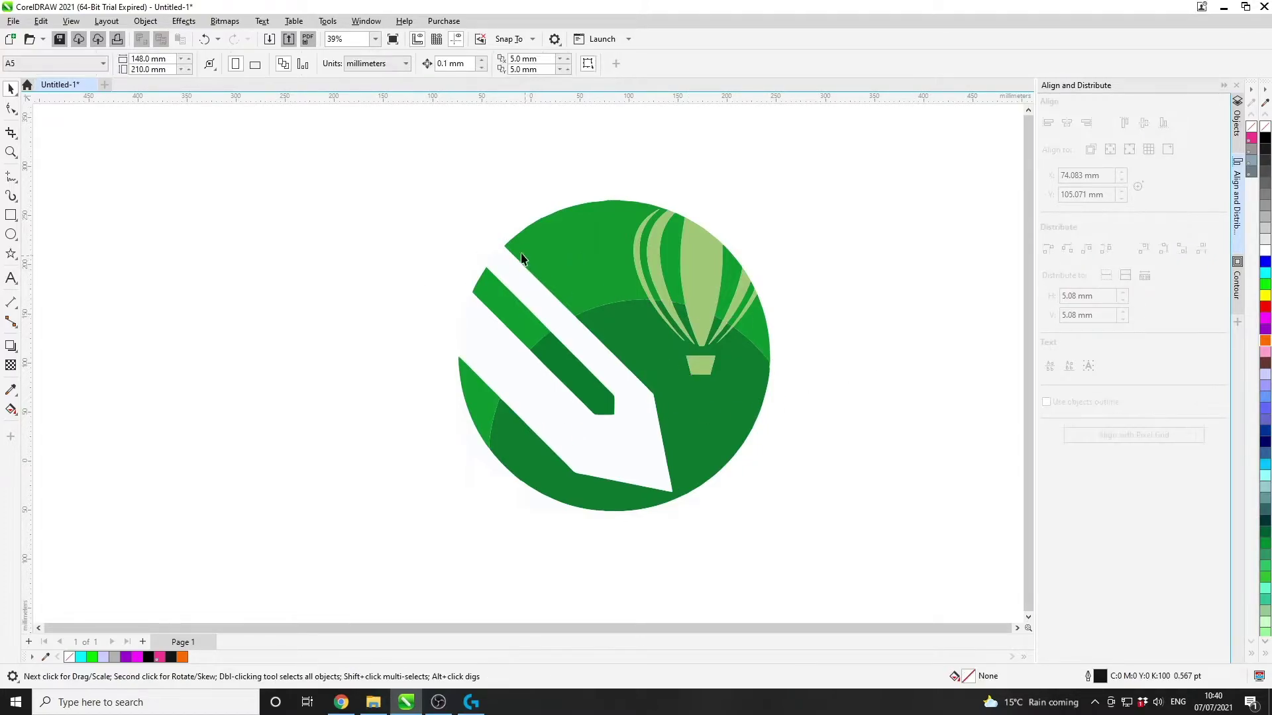
drag(528, 318, 862, 583)
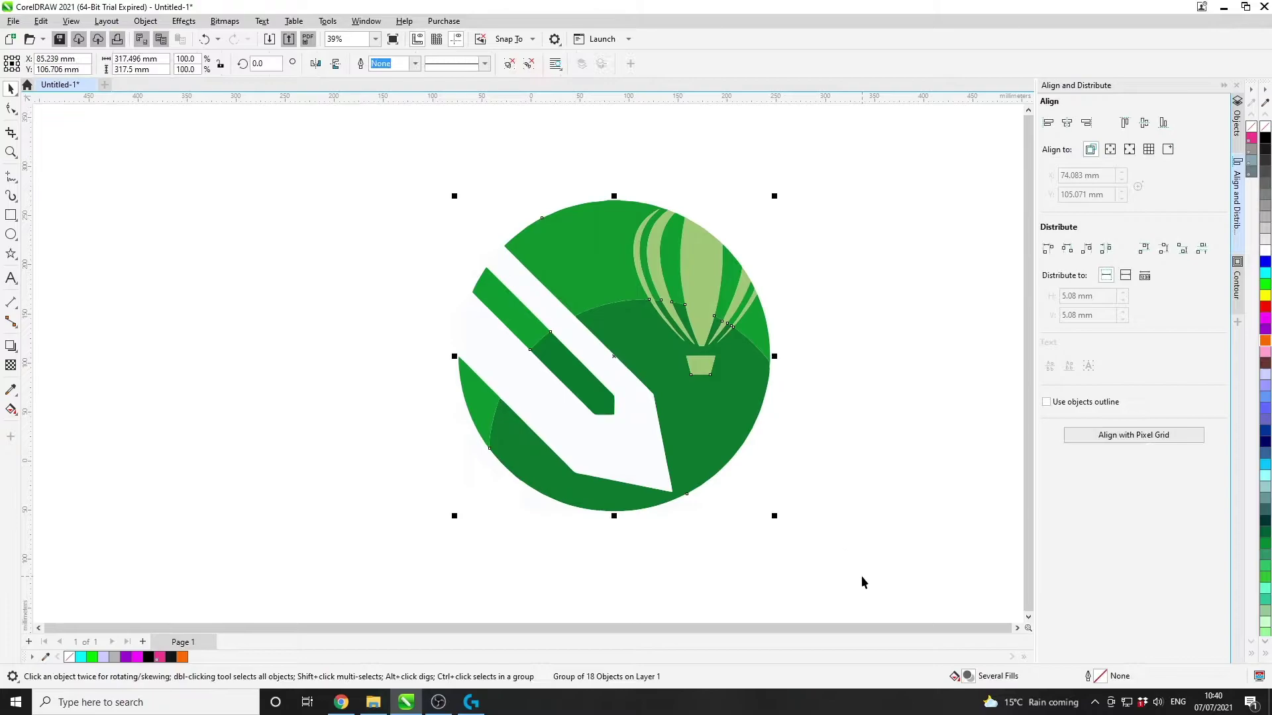
click(145, 20)
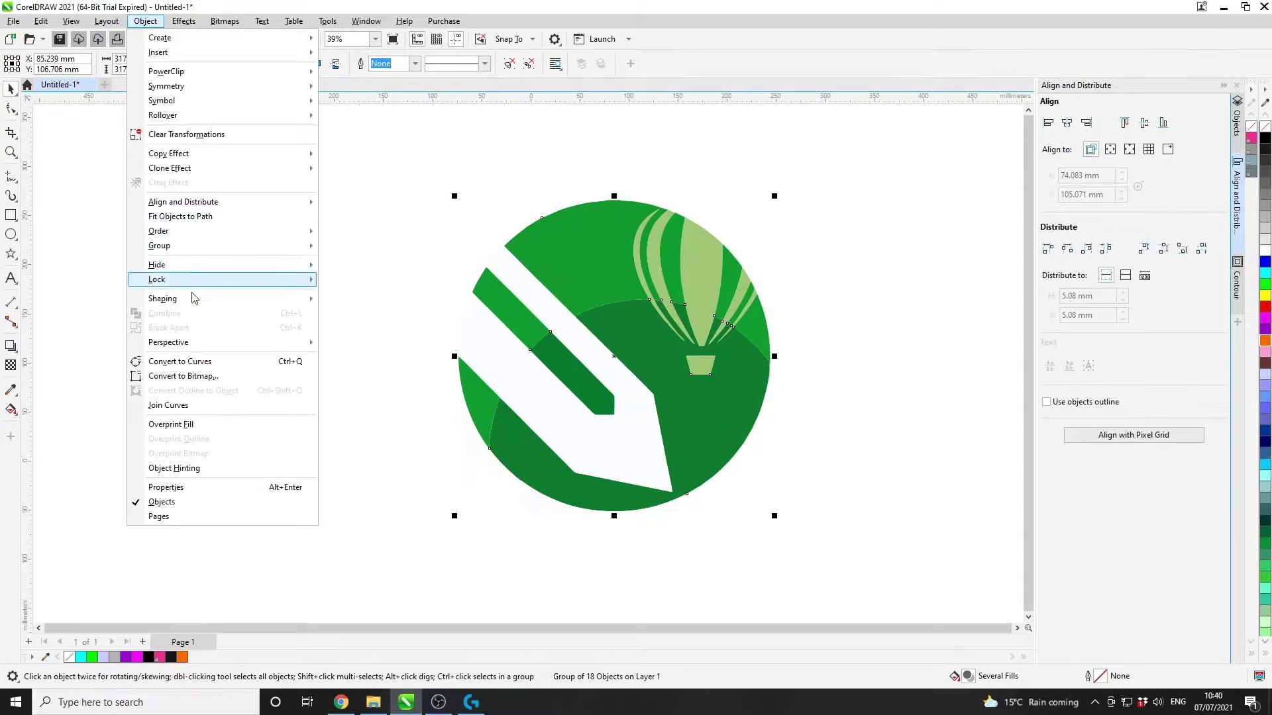
mouse_move(204, 301)
click(368, 390)
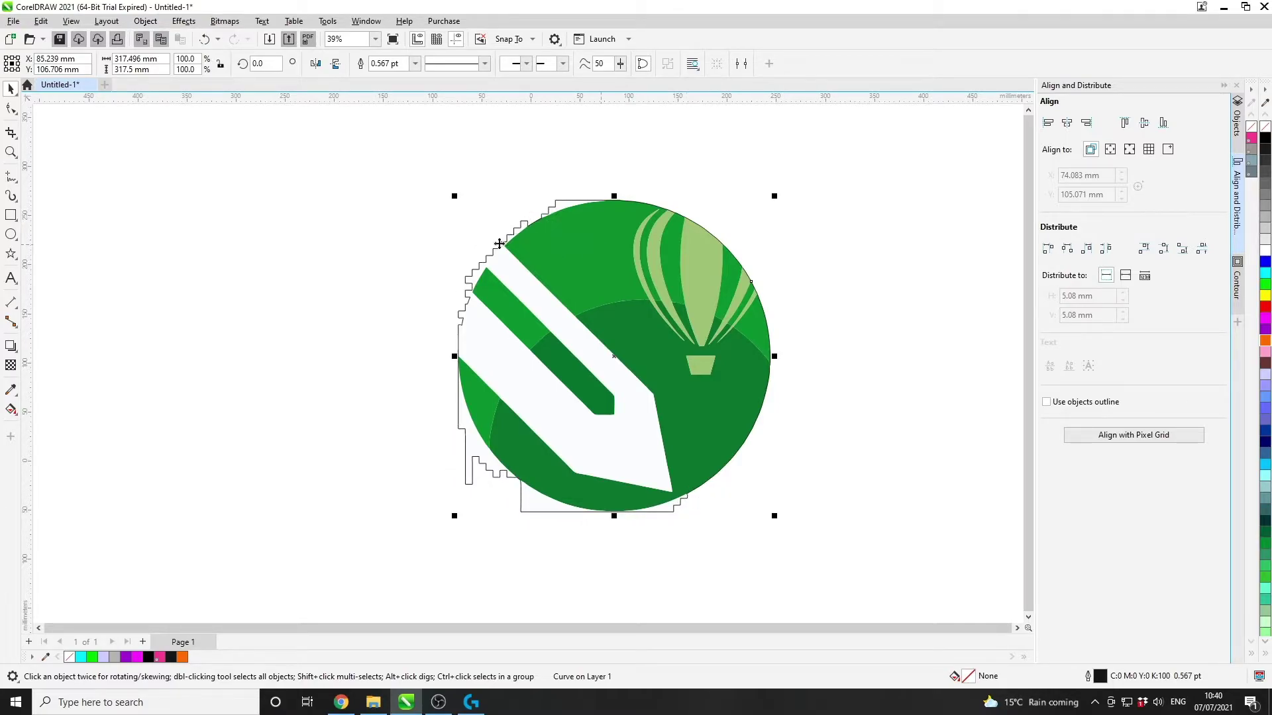
right_click(1251, 137)
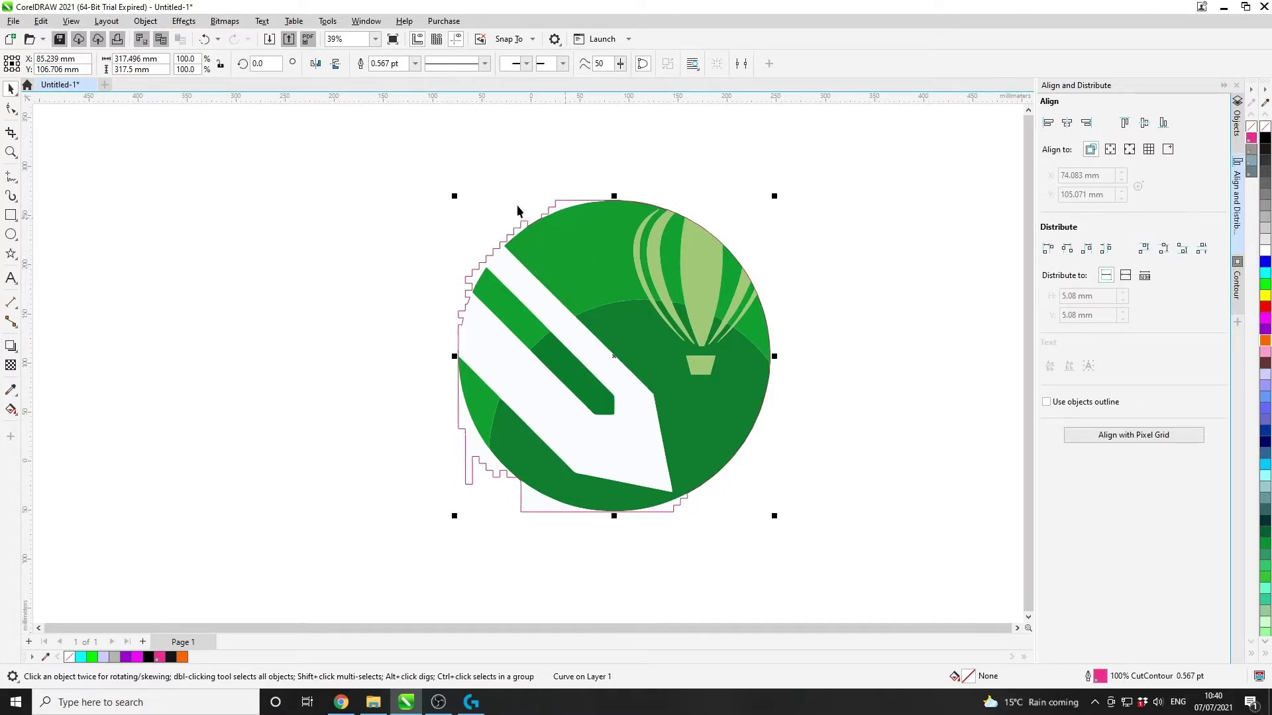
key(ctrl+z)
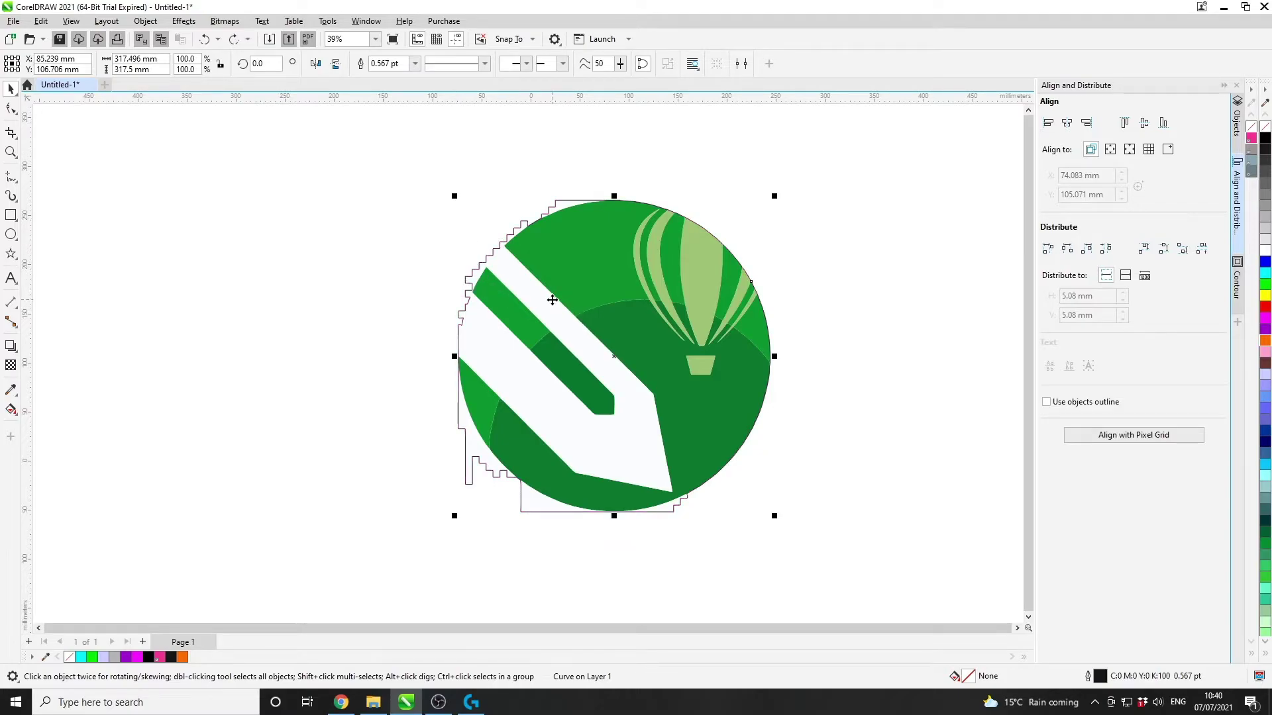
key(ctrl+z)
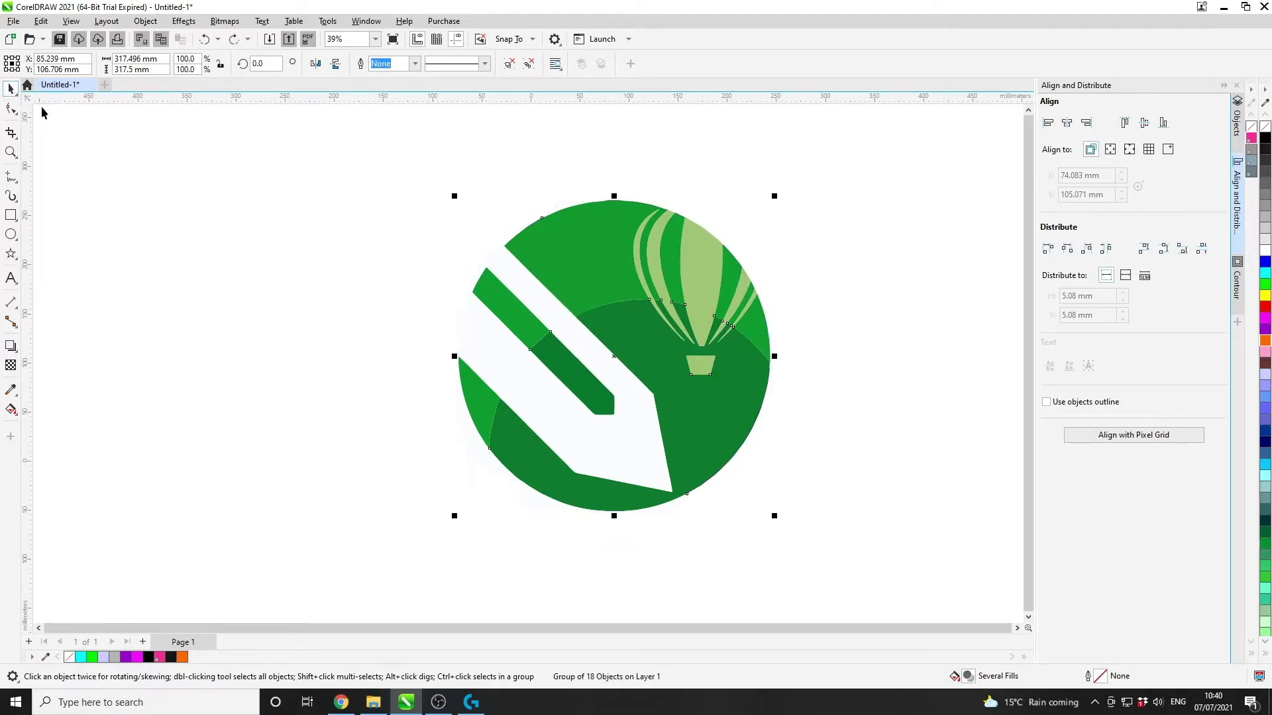
key(Escape)
- Ungroup the traced logo into separate curves from the Objects docker
click(722, 340)
click(1238, 124)
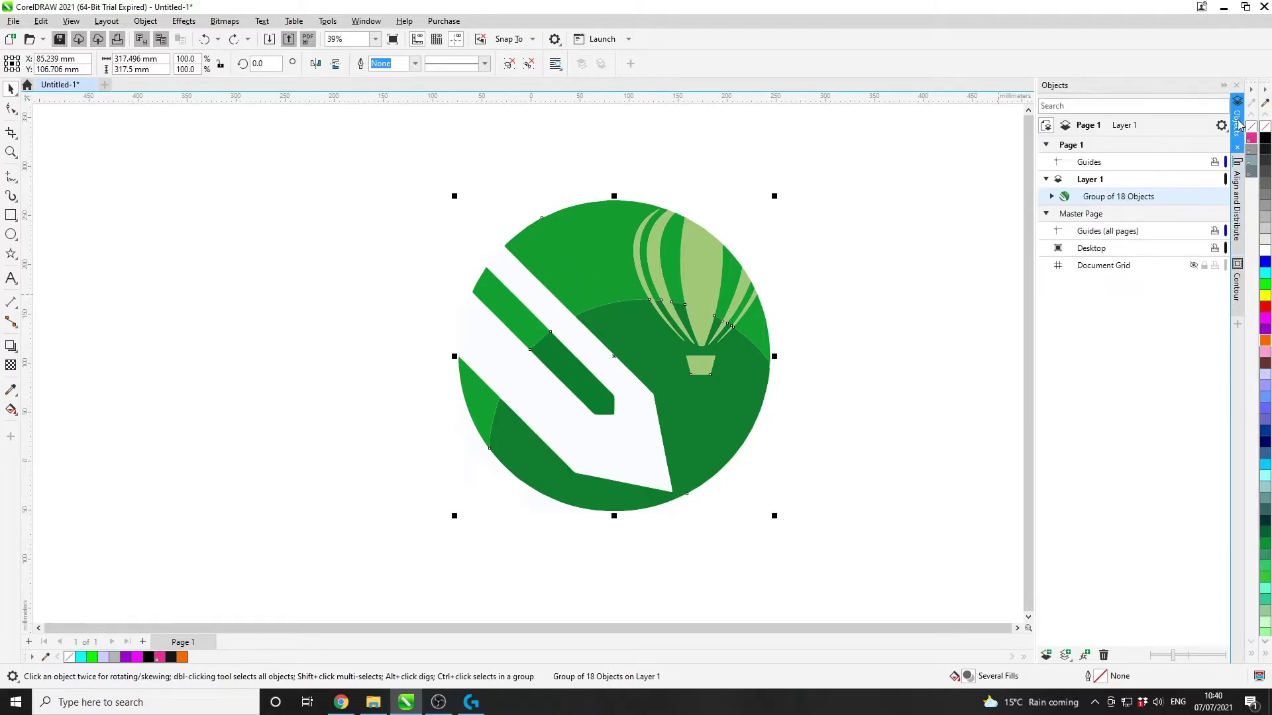
right_click(1119, 198)
click(1141, 219)
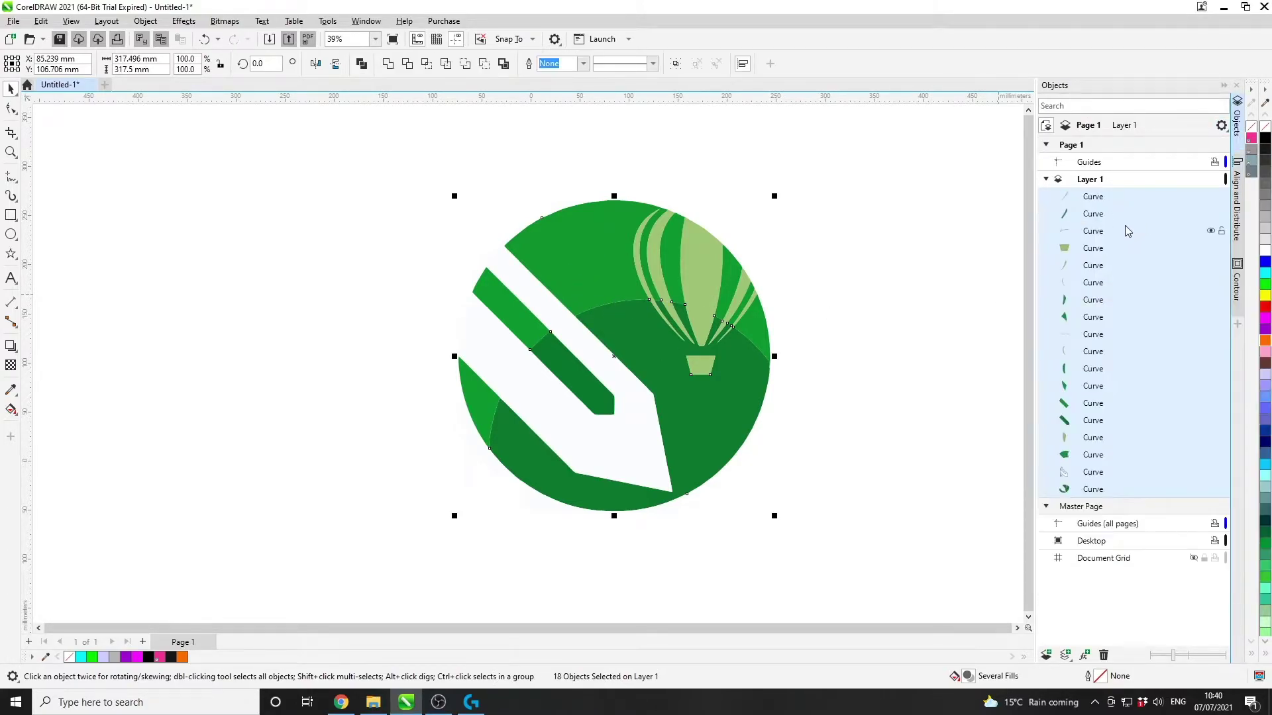
- Delete the white pencil curve and another unwanted small curve from the object list
click(995, 197)
click(1086, 472)
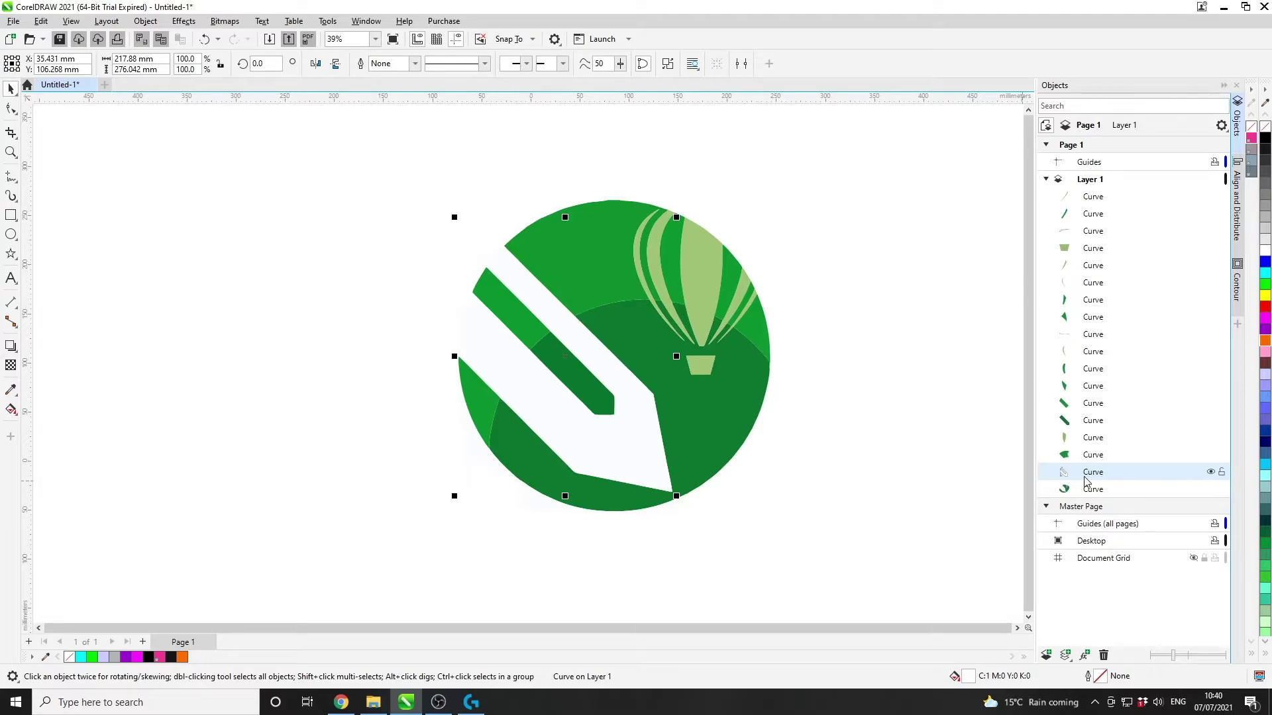
key(Delete)
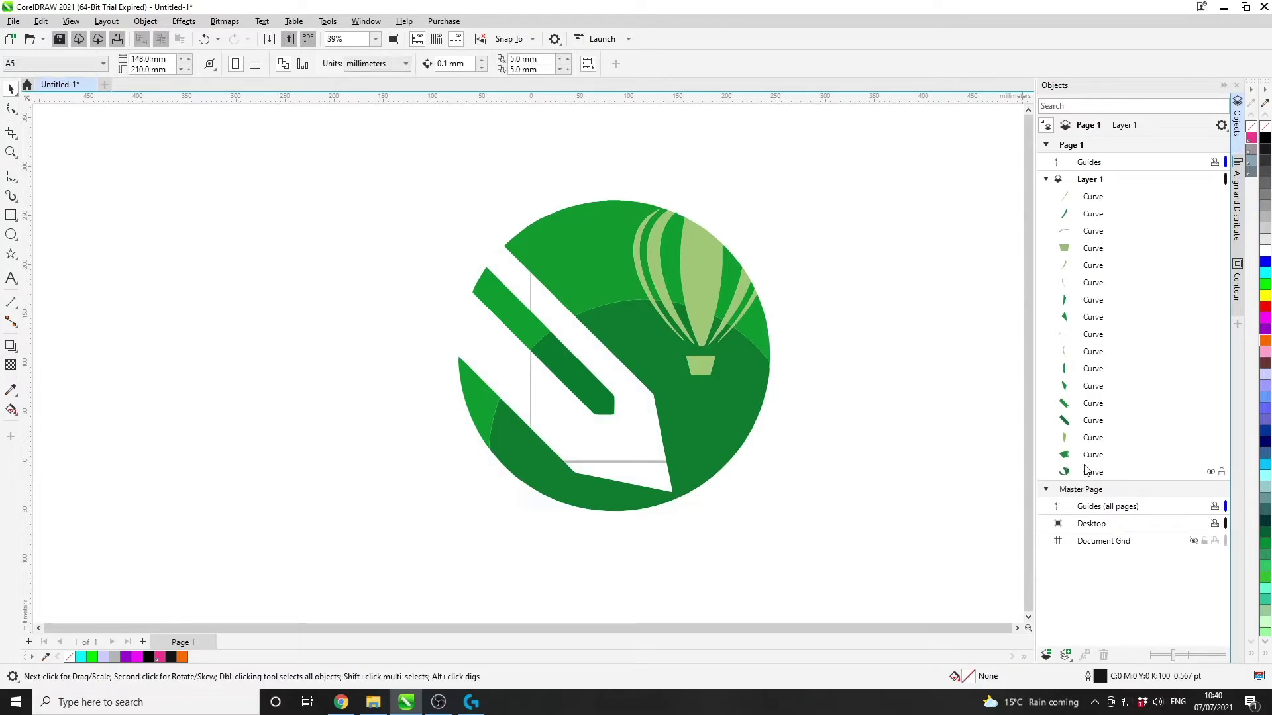
click(1086, 472)
click(1091, 455)
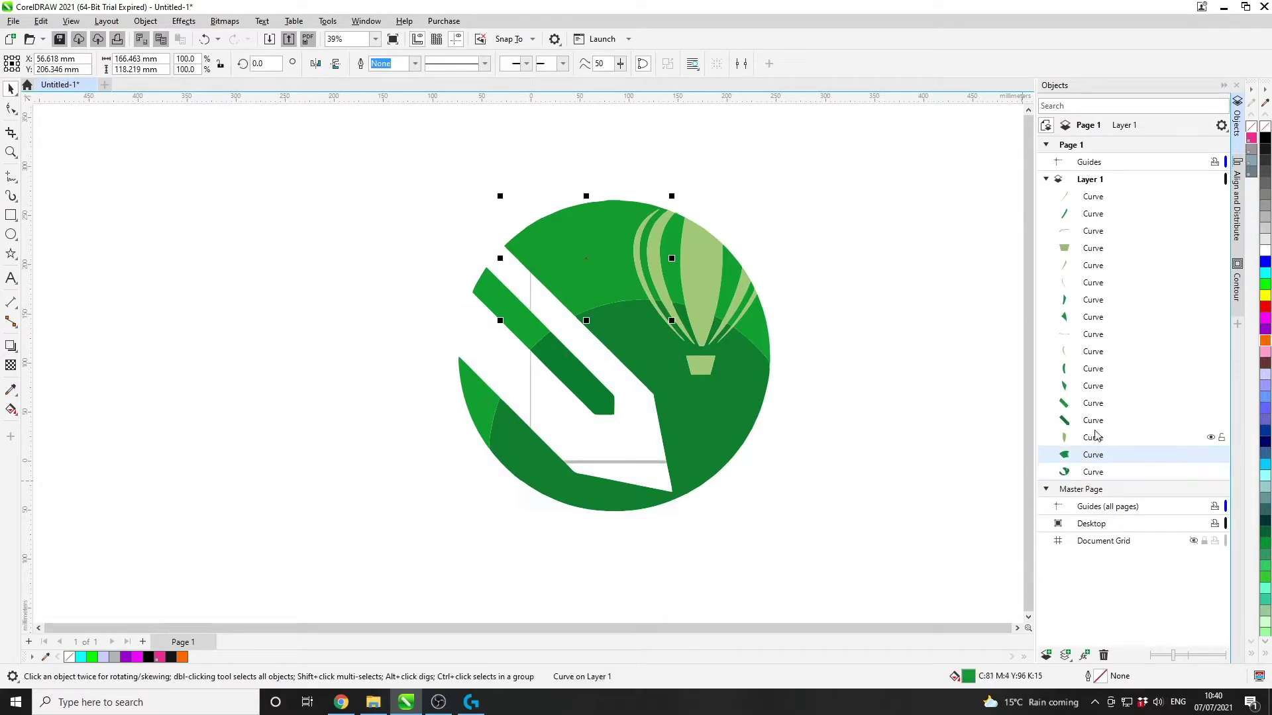
click(1087, 334)
key(Delete)
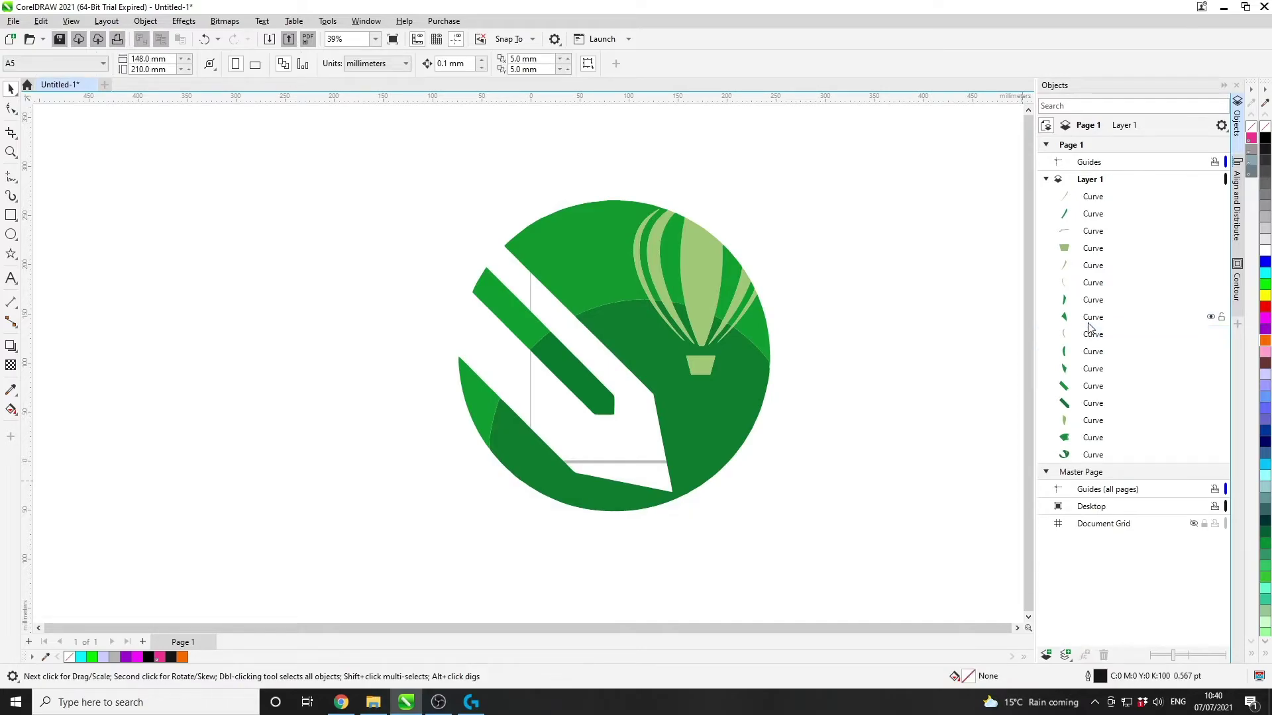
- Delete the thin-line curve and check the 15 remaining logo curves
click(1090, 231)
key(Delete)
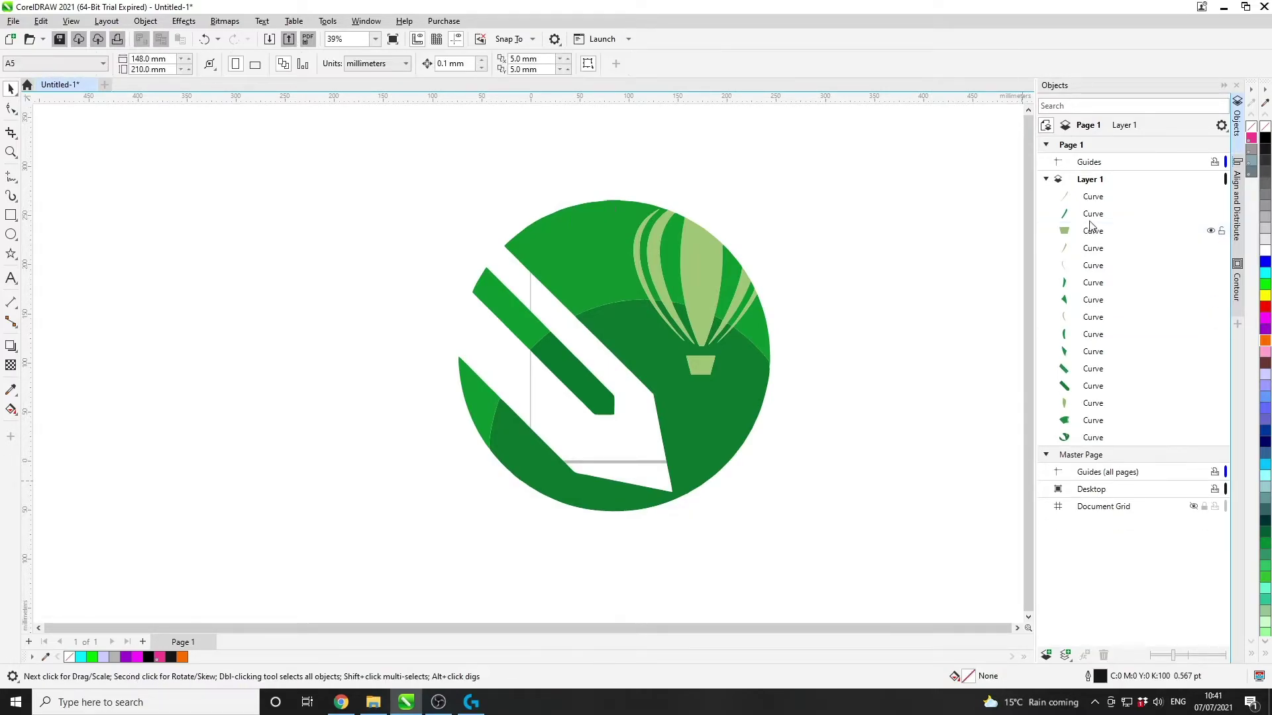
click(1091, 214)
click(1092, 196)
drag(817, 539, 347, 161)
mouse_move(626, 301)
mouse_down()
mouse_move(536, 271)
mouse_move(342, 276)
mouse_move(278, 256)
mouse_move(543, 272)
mouse_move(628, 298)
mouse_up()
click(844, 366)
- Draw an ellipse and fit it to the logo's round edge, about 317 mm across
click(11, 215)
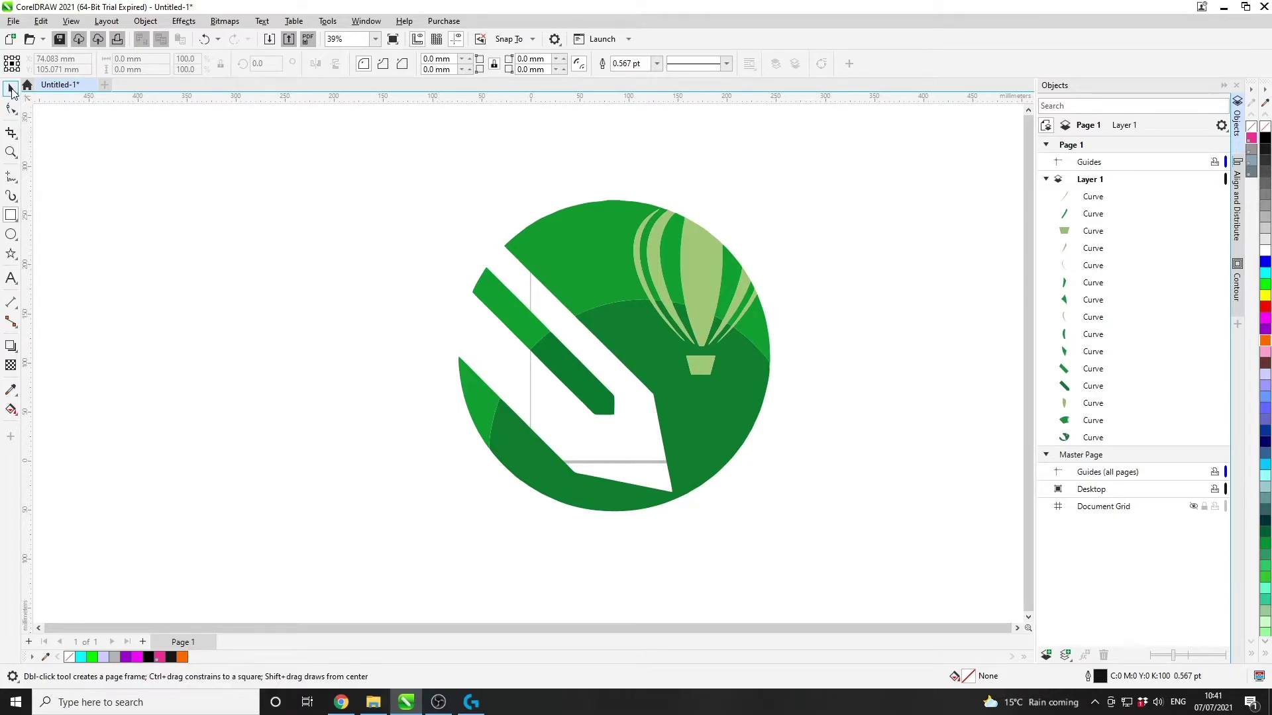
click(11, 88)
click(10, 234)
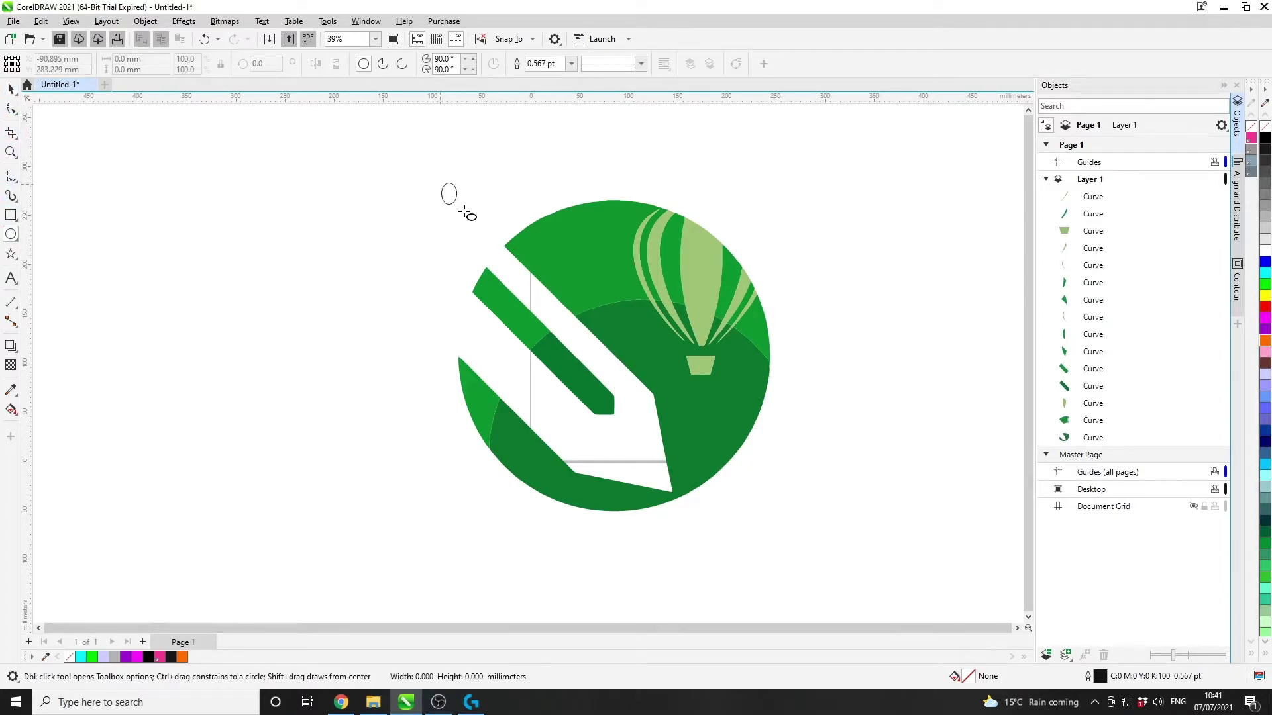
drag(437, 179, 744, 474)
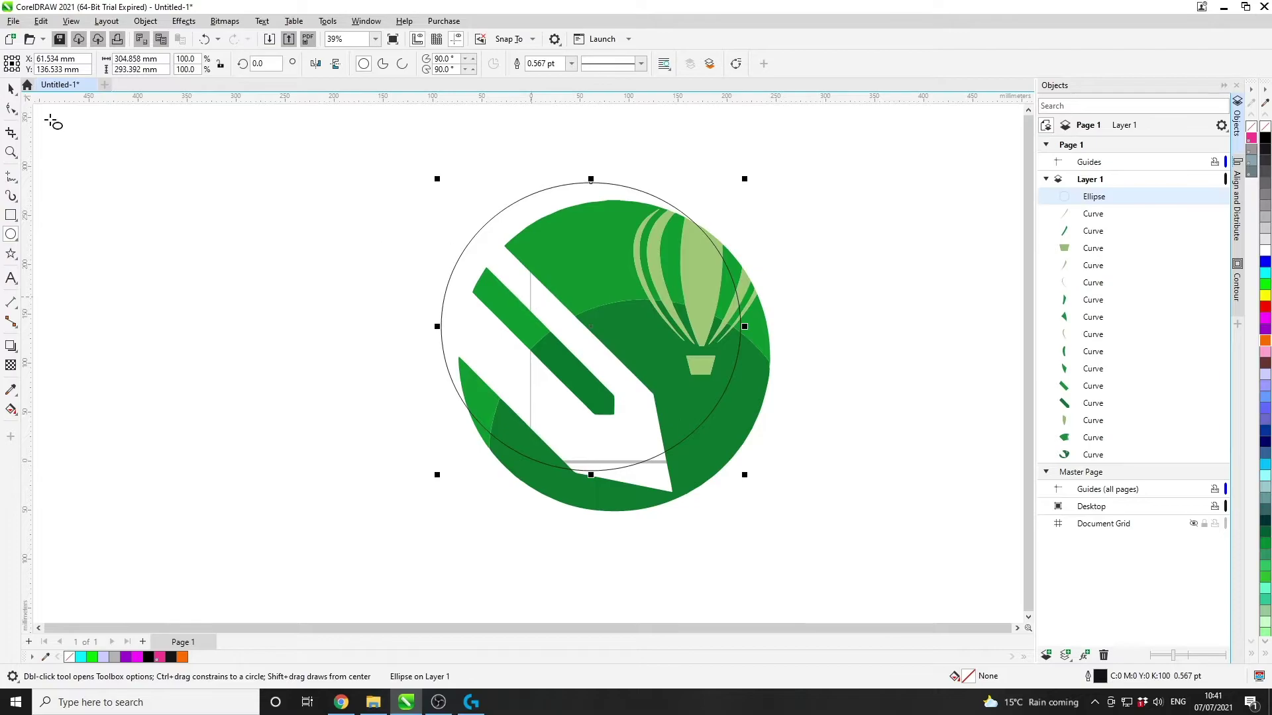
click(11, 88)
drag(459, 261, 486, 285)
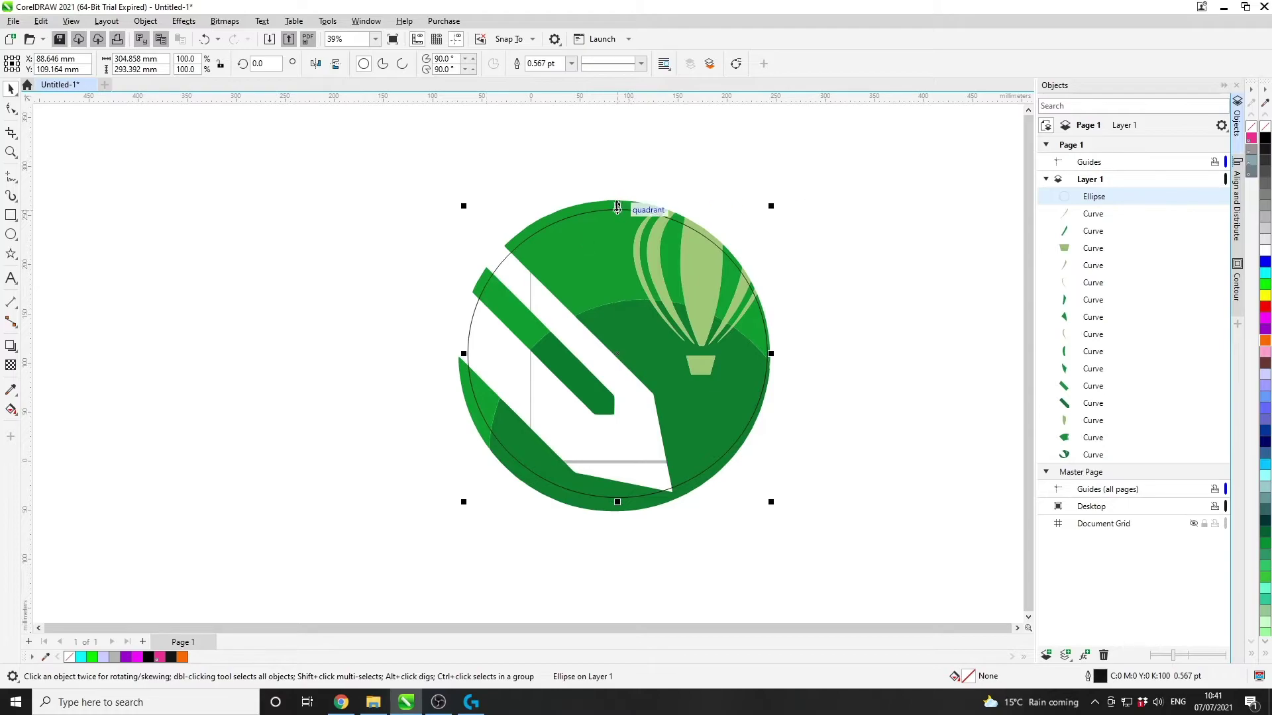
drag(618, 205, 618, 196)
drag(462, 348, 455, 349)
drag(612, 503, 612, 515)
drag(773, 357, 775, 355)
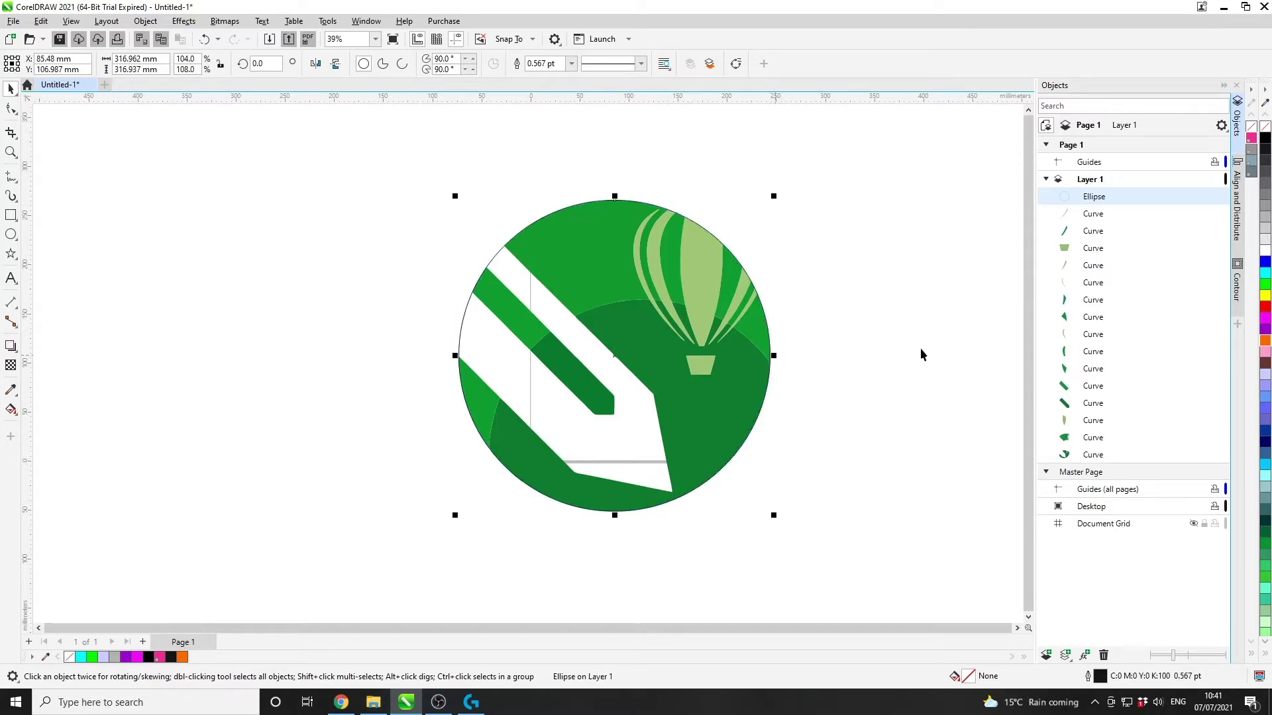
- Give the circle a CutContour outline with Hairline width
right_click(1251, 138)
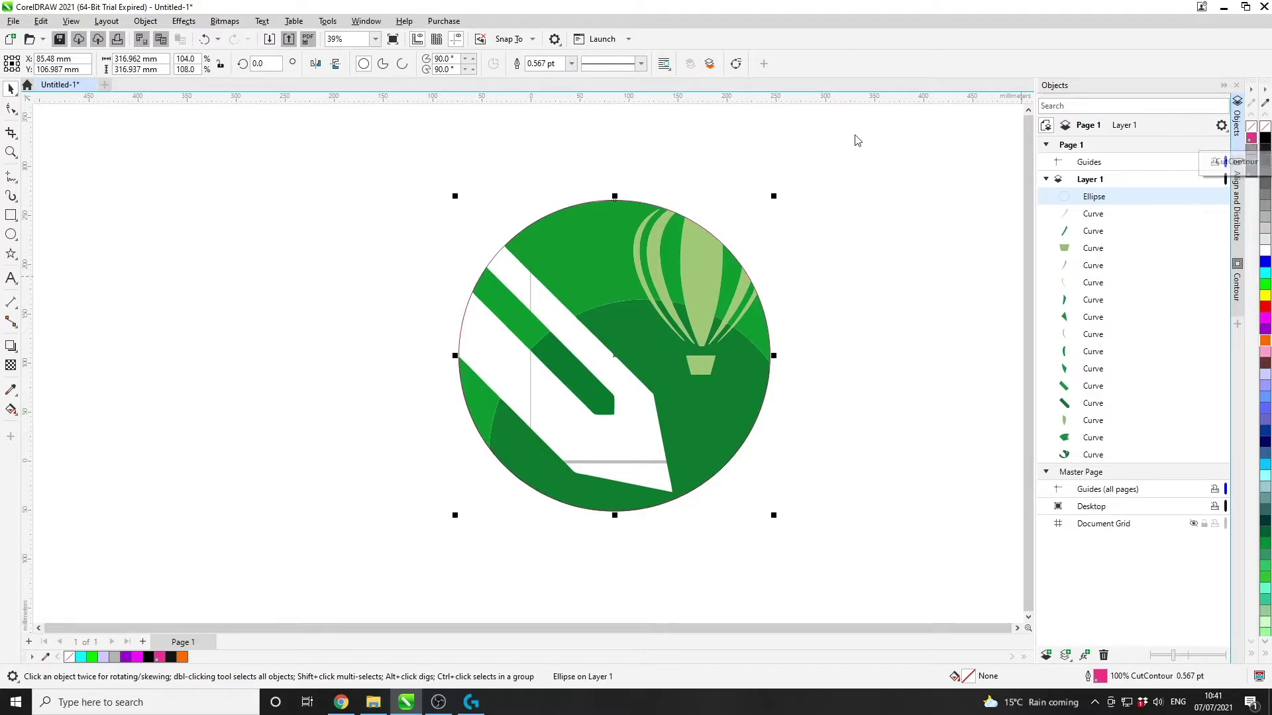
click(570, 64)
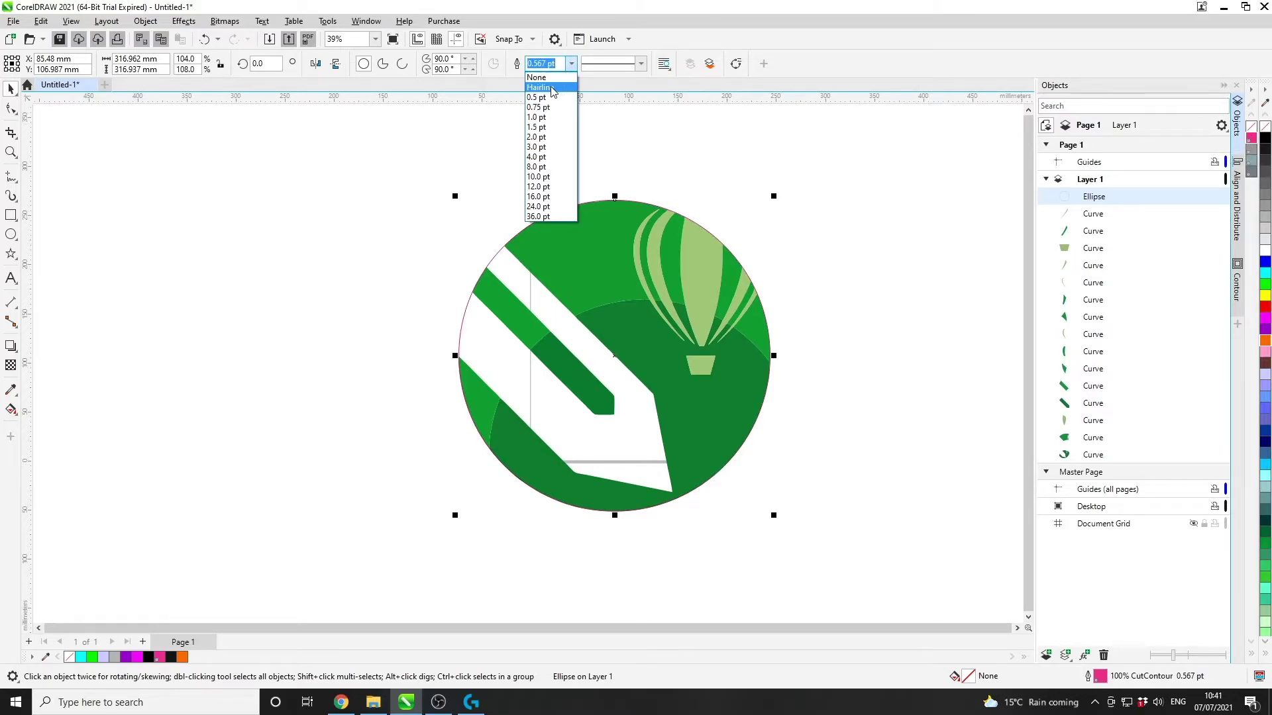
click(554, 87)
click(362, 265)
scroll(598, 528, up, 4)
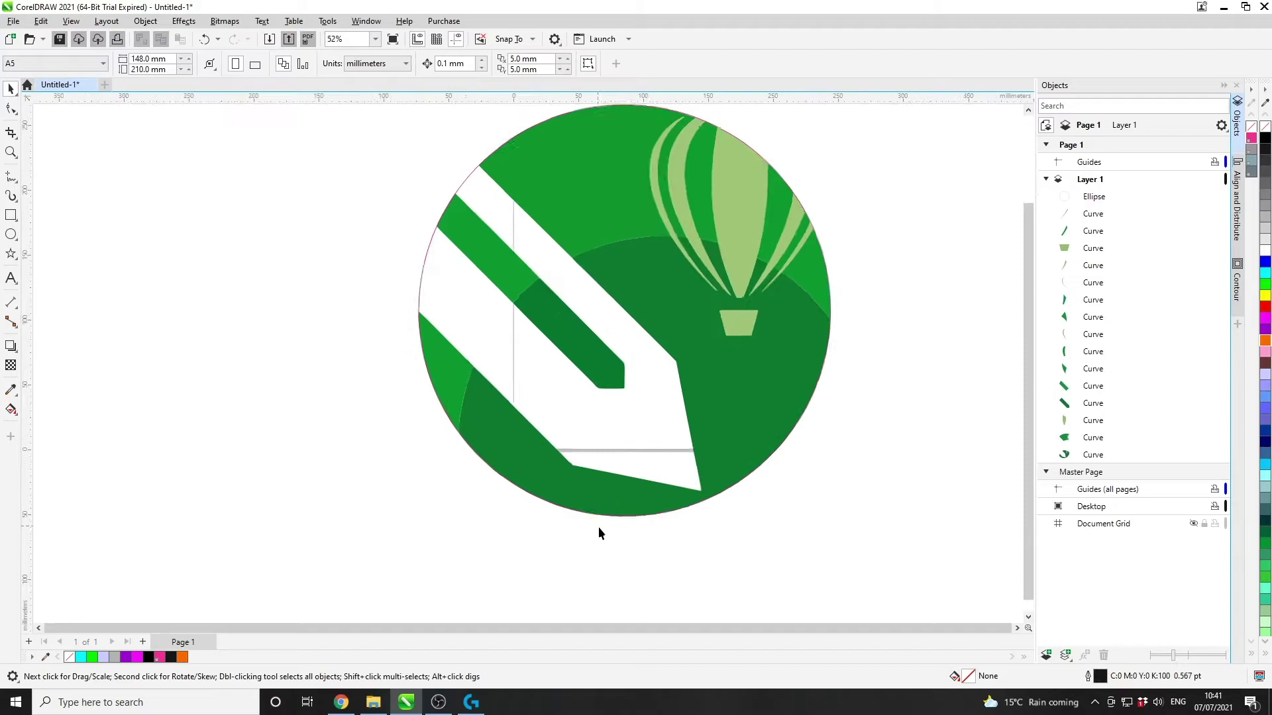
scroll(648, 506, down, 3)
scroll(689, 332, up, 2)
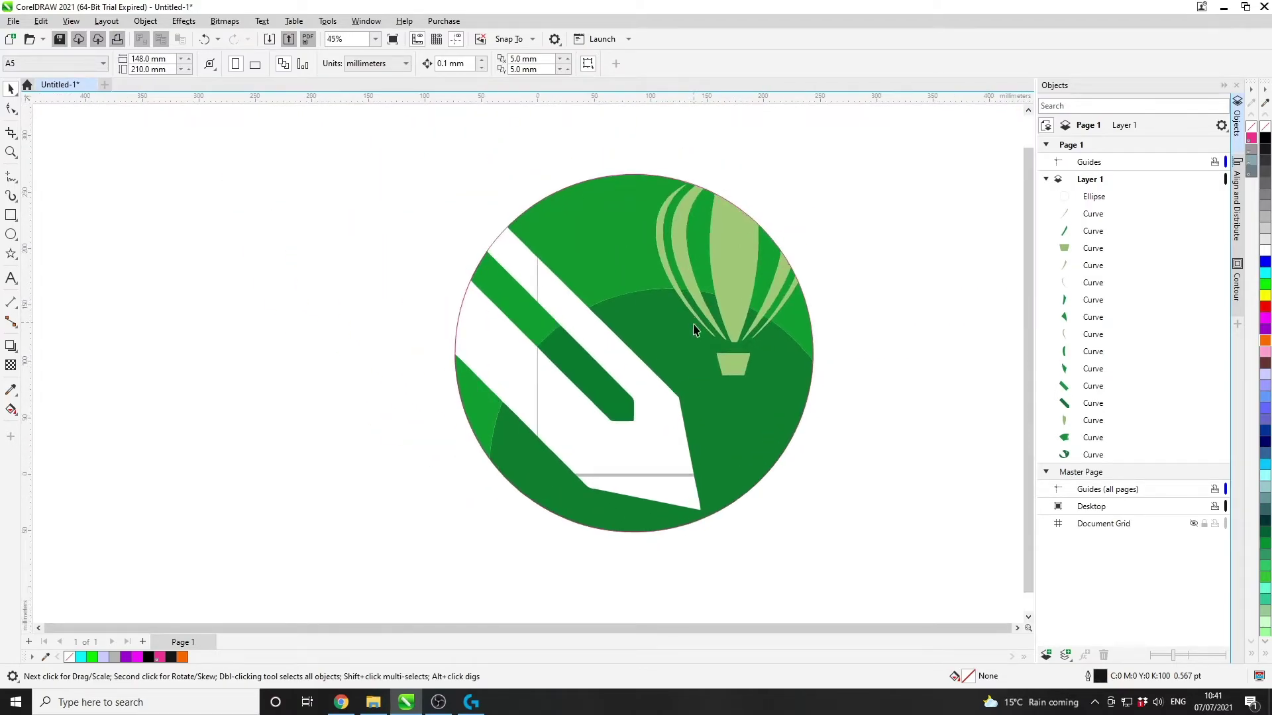
click(812, 380)
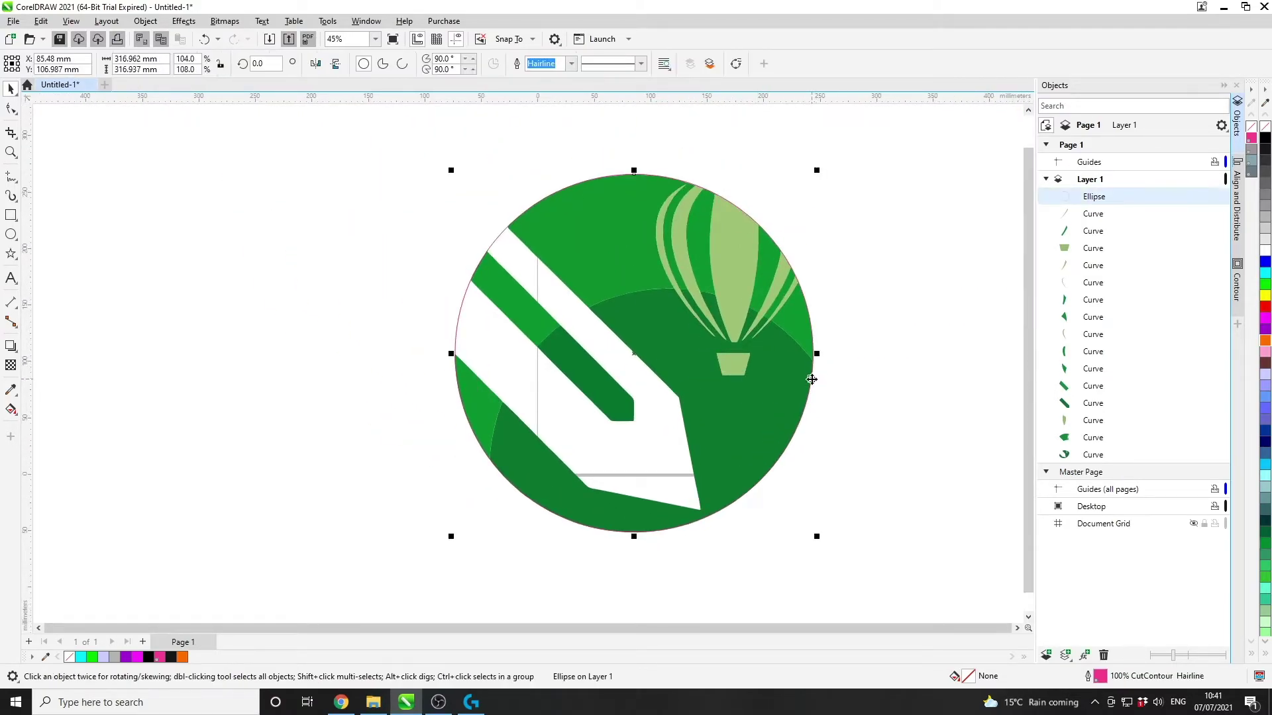
- Delete the stray ellipse and draw a five-pointed star overlapping the circle's upper left
key(Delete)
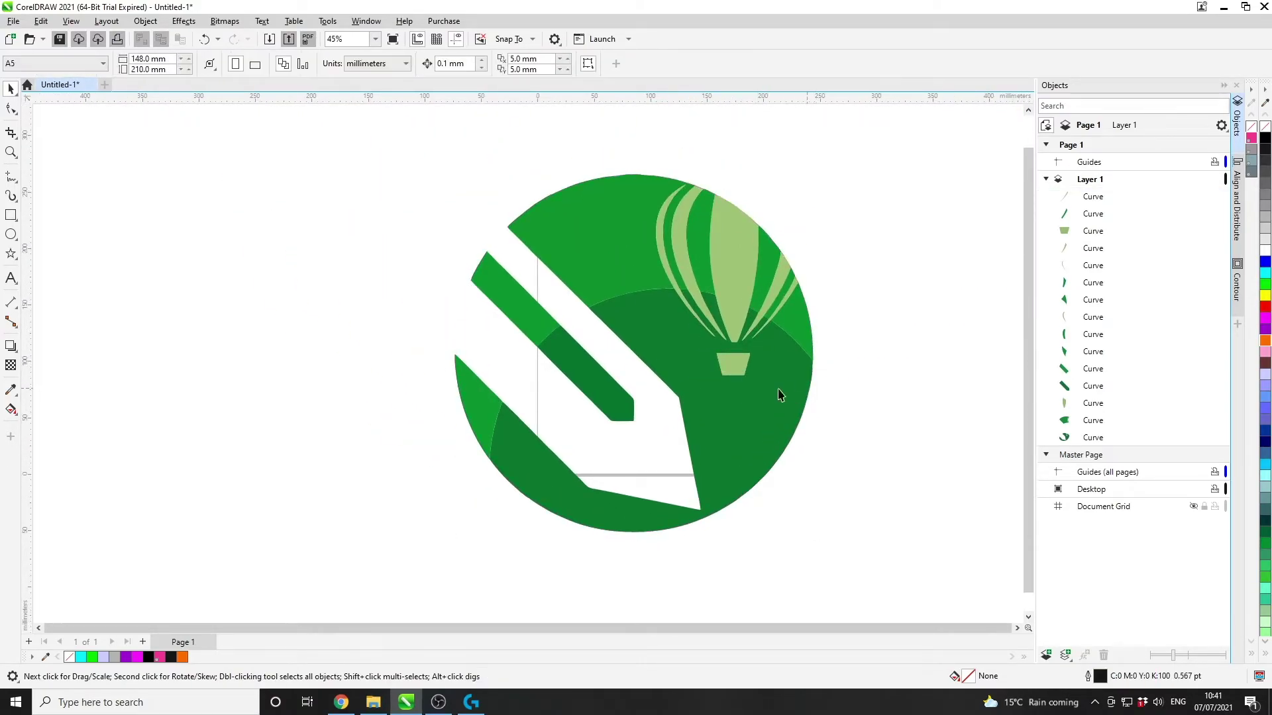
click(11, 215)
click(10, 254)
drag(326, 141, 633, 424)
click(10, 88)
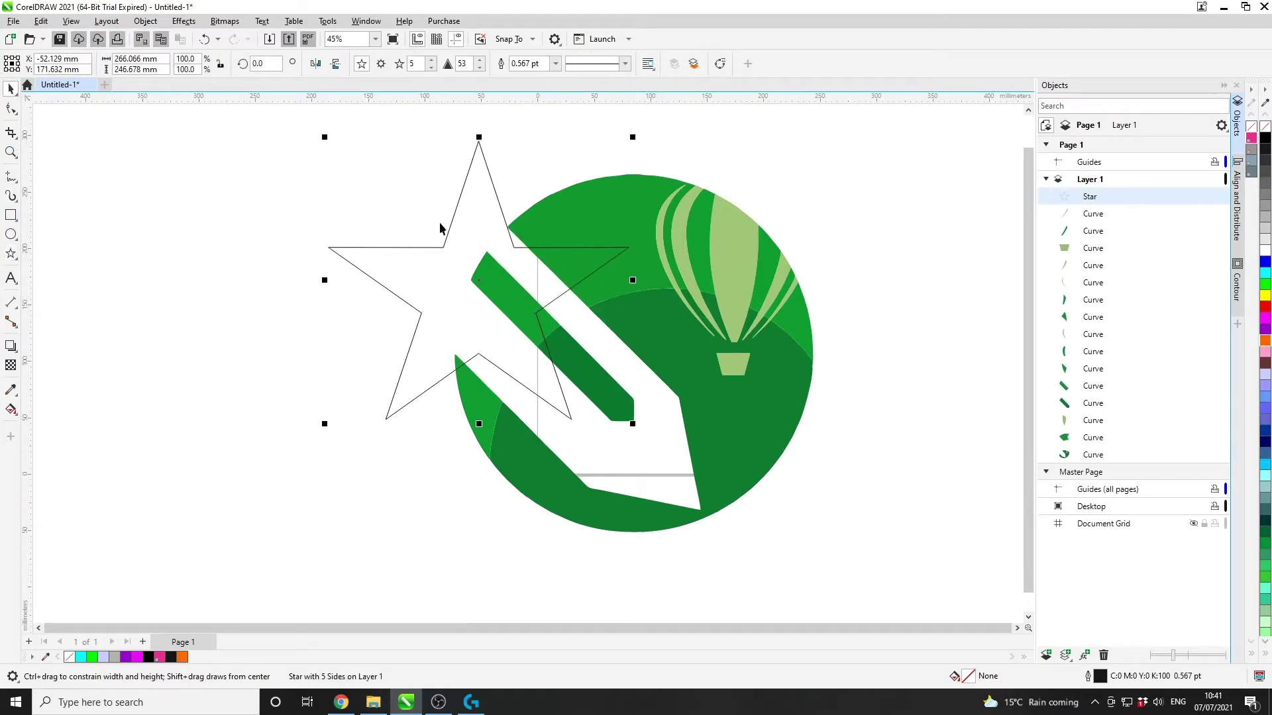
drag(451, 228, 471, 236)
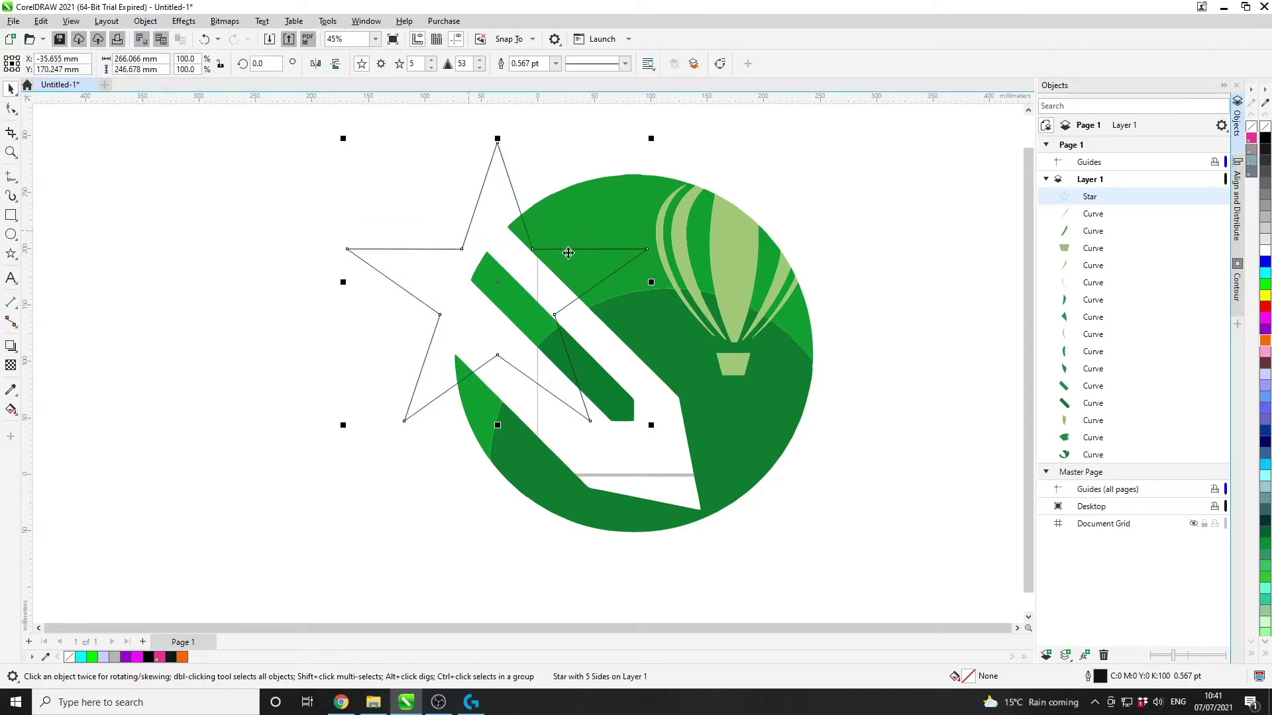
- Fill the star with the logo's green (C81 M4 Y96 K15) sampled by the Color Eyedropper
click(11, 391)
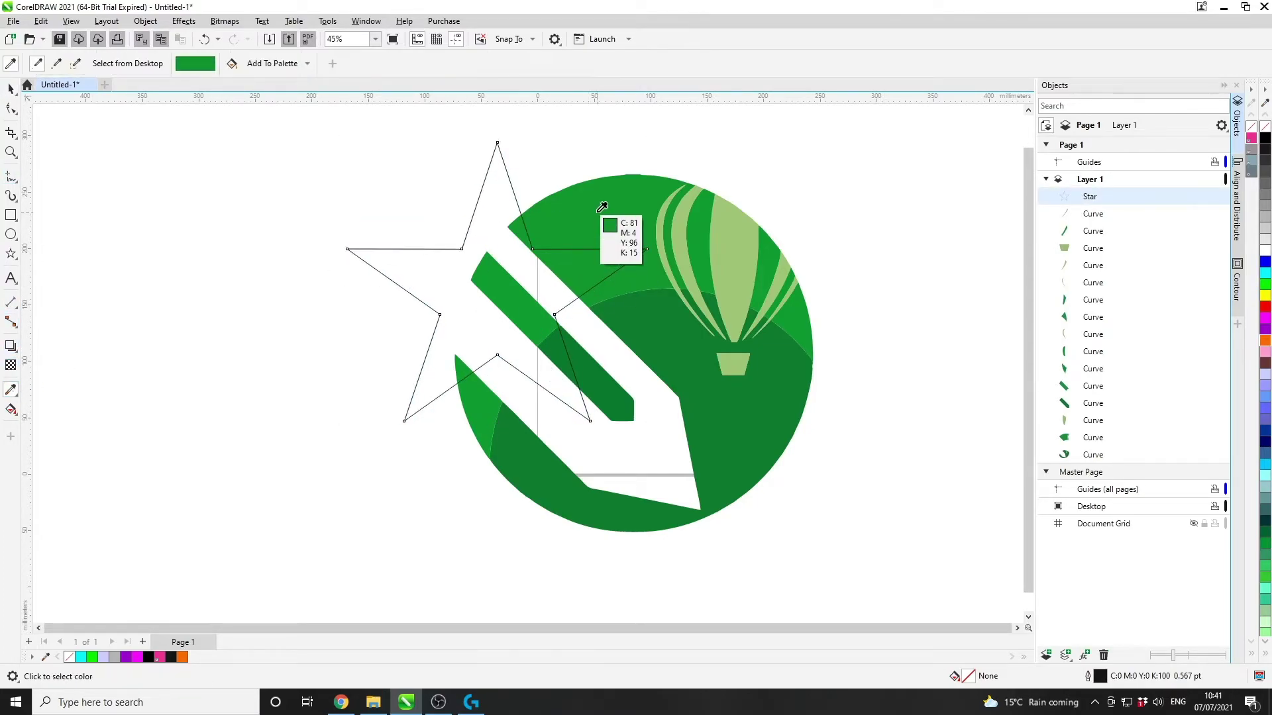
click(606, 218)
click(497, 214)
click(10, 90)
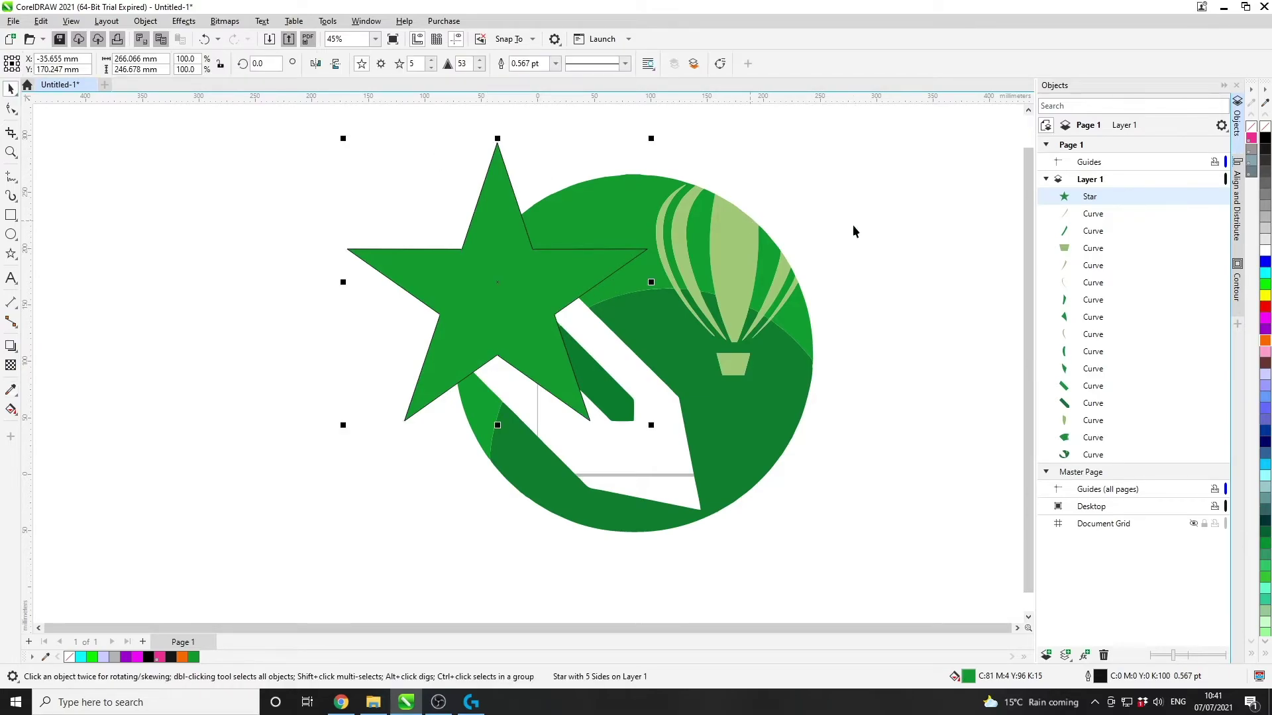
- Select the logo and star together and create a Boundary curve around them
click(857, 490)
scroll(857, 490, down, 1)
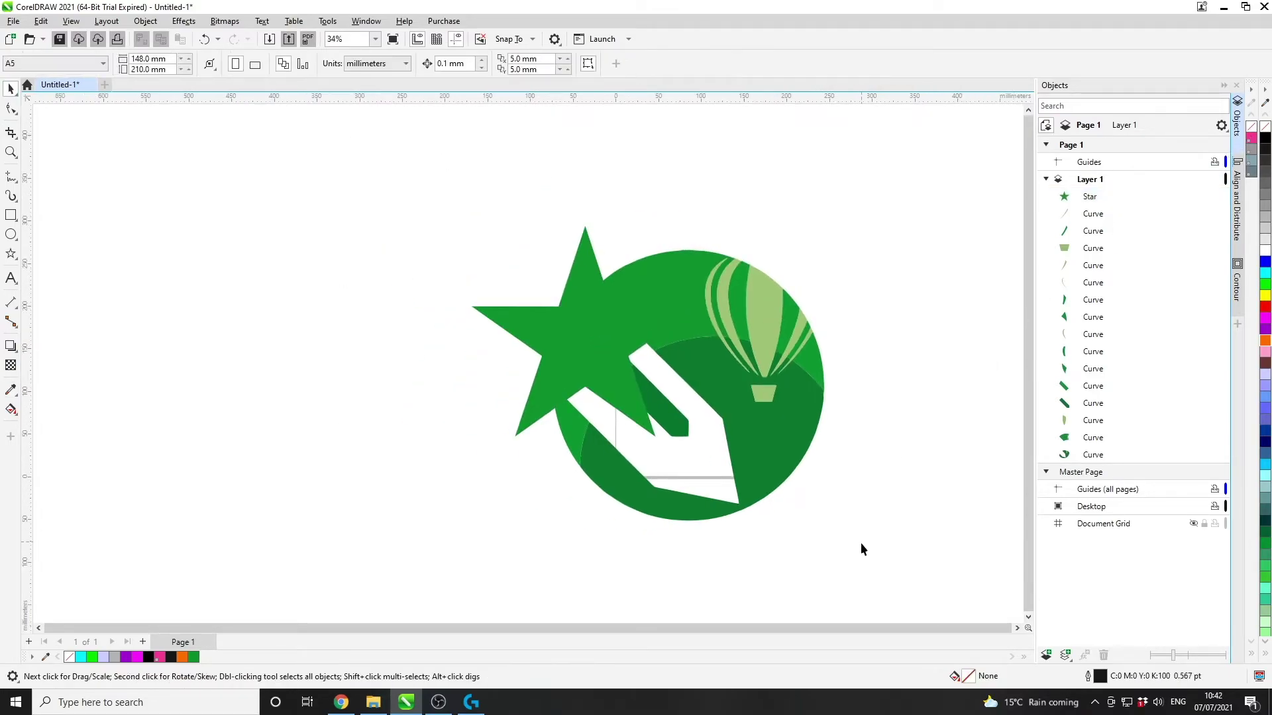
drag(882, 567, 406, 159)
scroll(891, 427, down, 1)
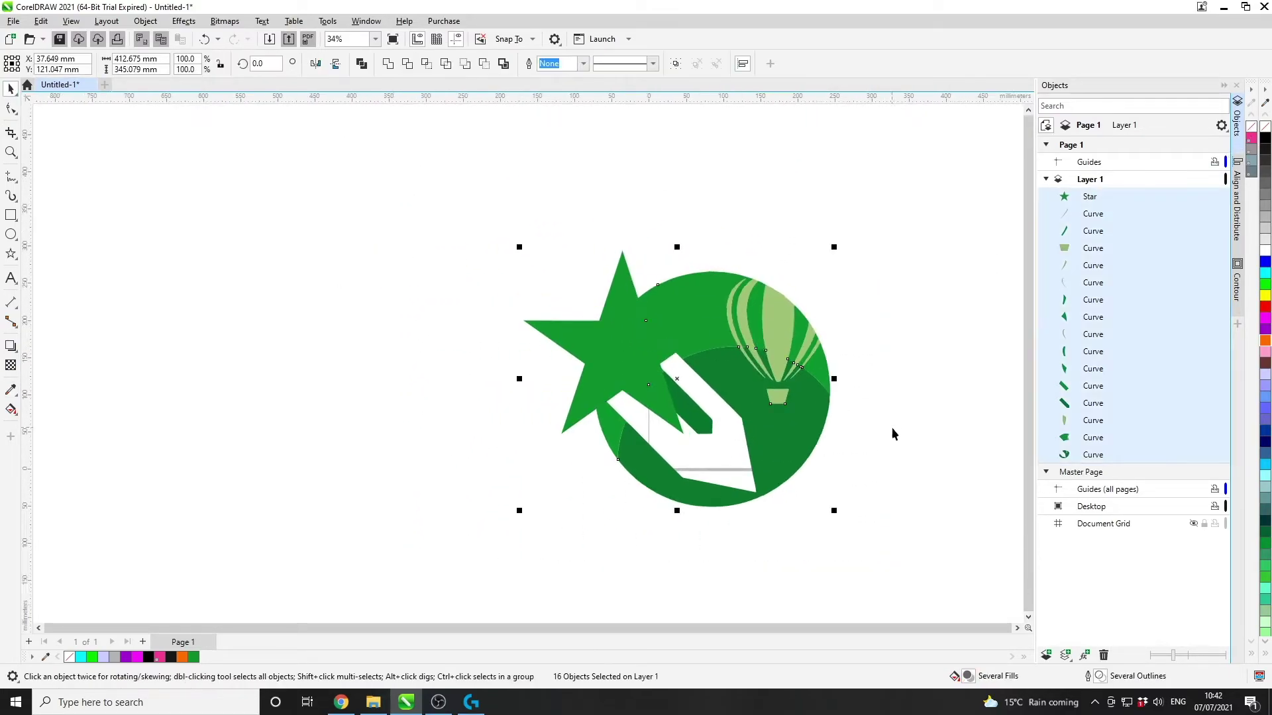
scroll(929, 486, up, 2)
scroll(873, 472, down, 1)
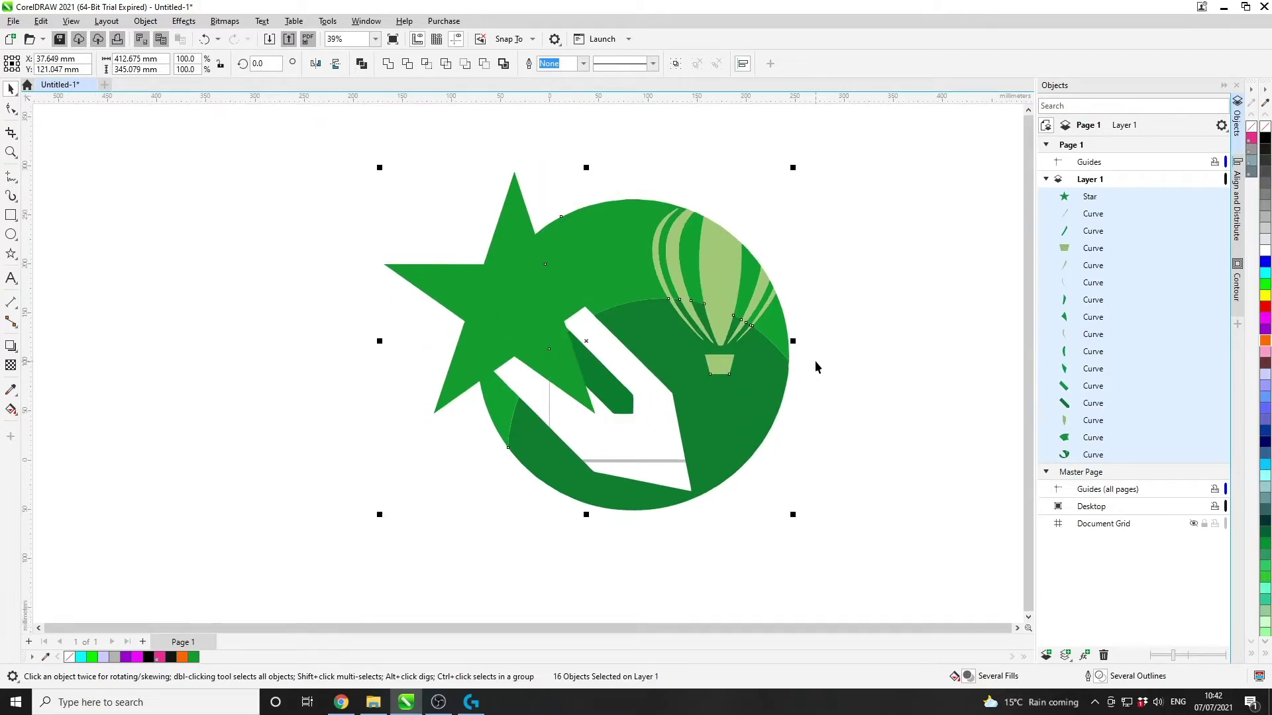
click(883, 464)
drag(871, 569, 250, 123)
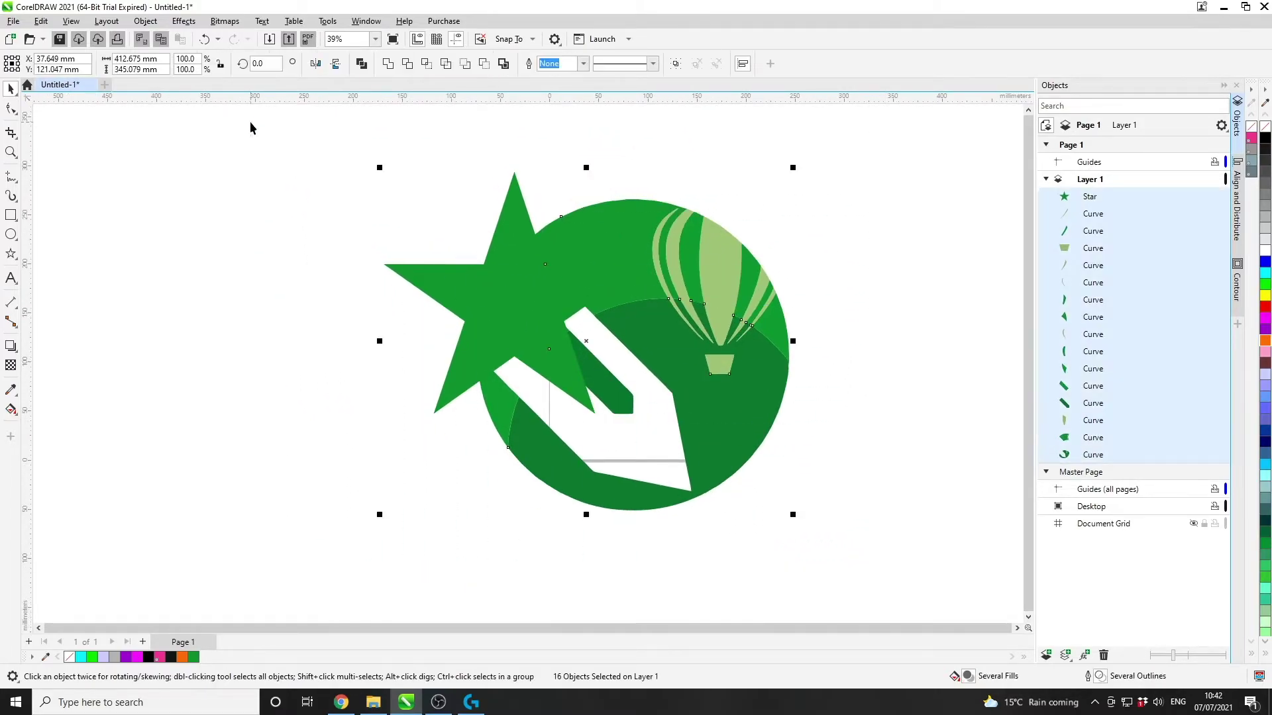
click(144, 22)
mouse_move(208, 298)
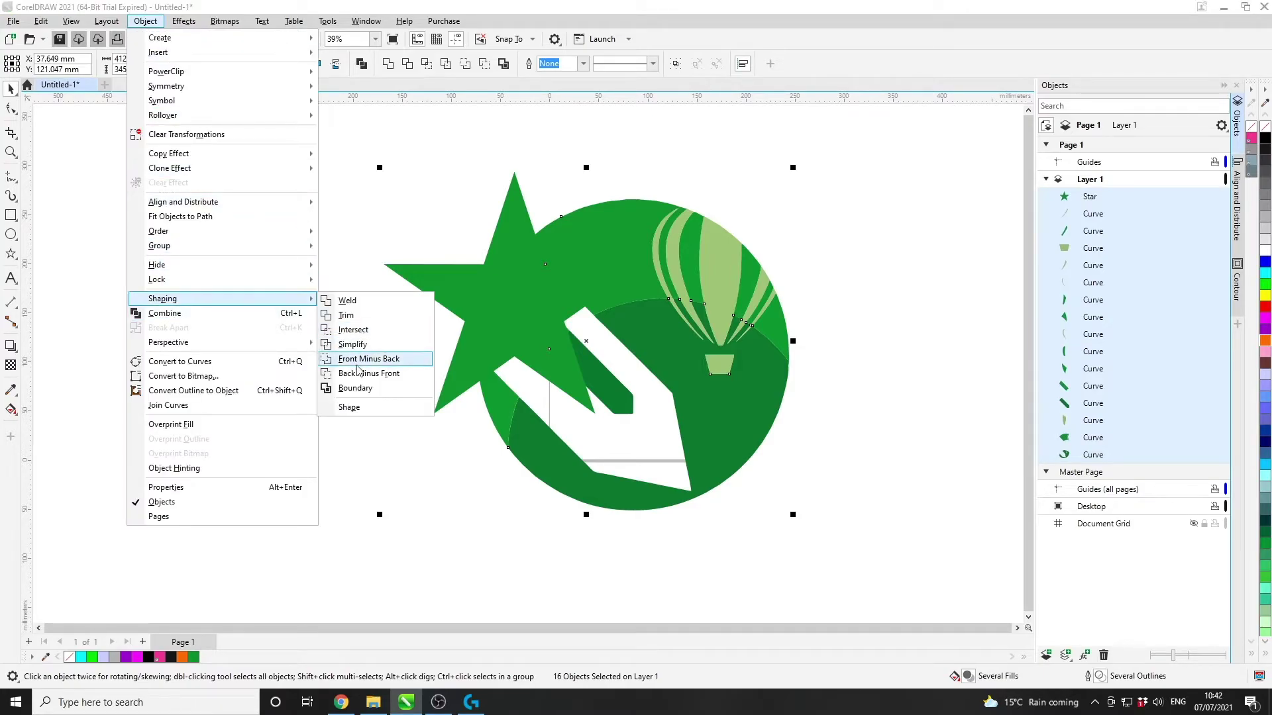
click(357, 388)
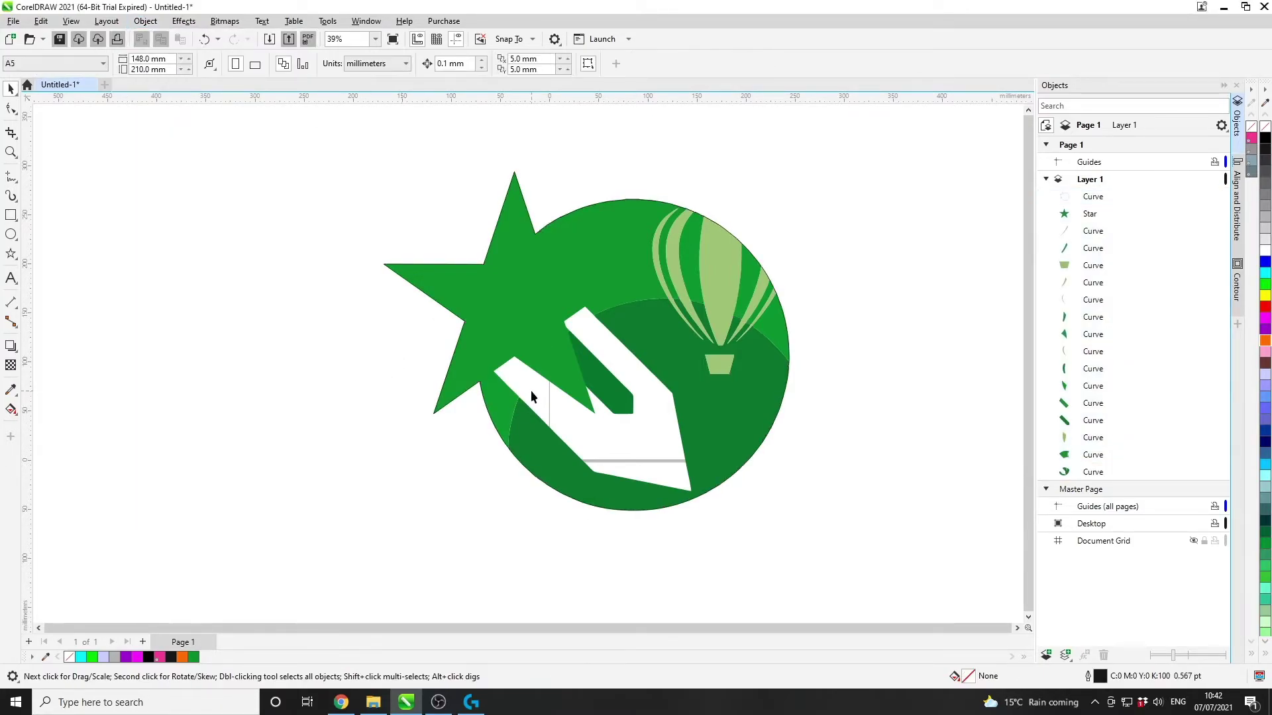
scroll(530, 391, up, 1)
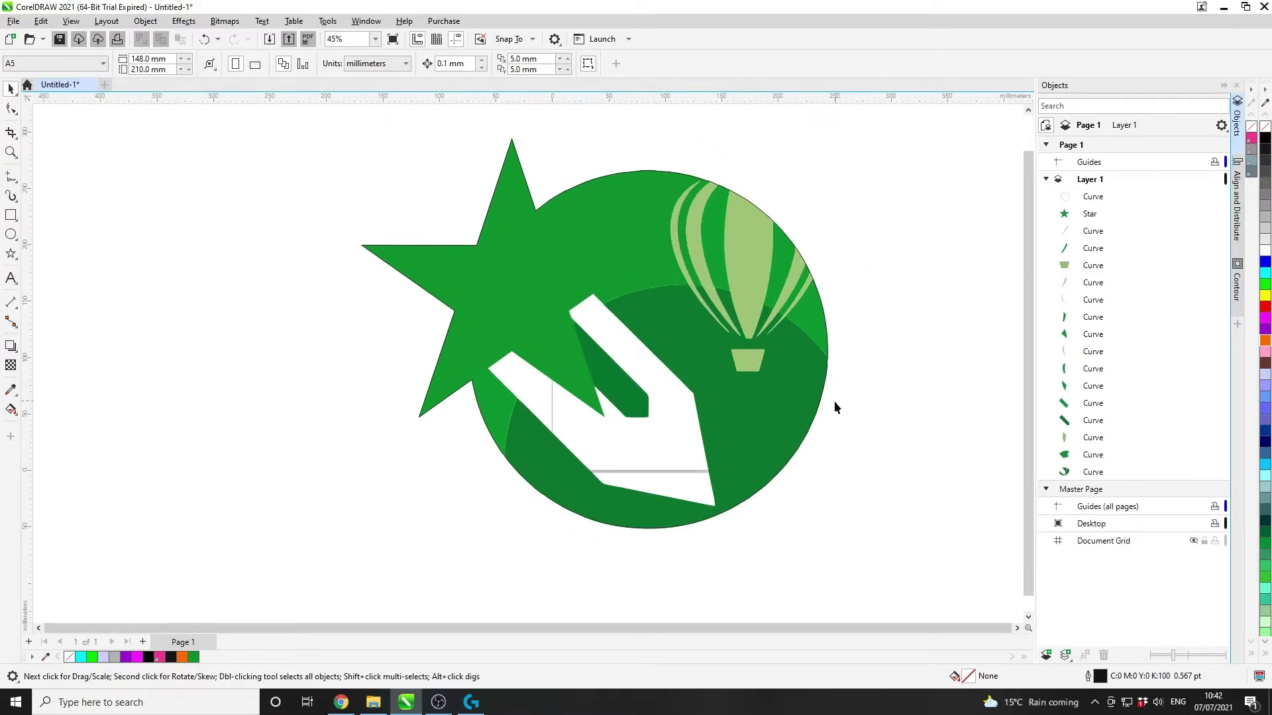
- Apply the CutContour swatch and cancel the Document Defaults prompt that appears
click(1250, 137)
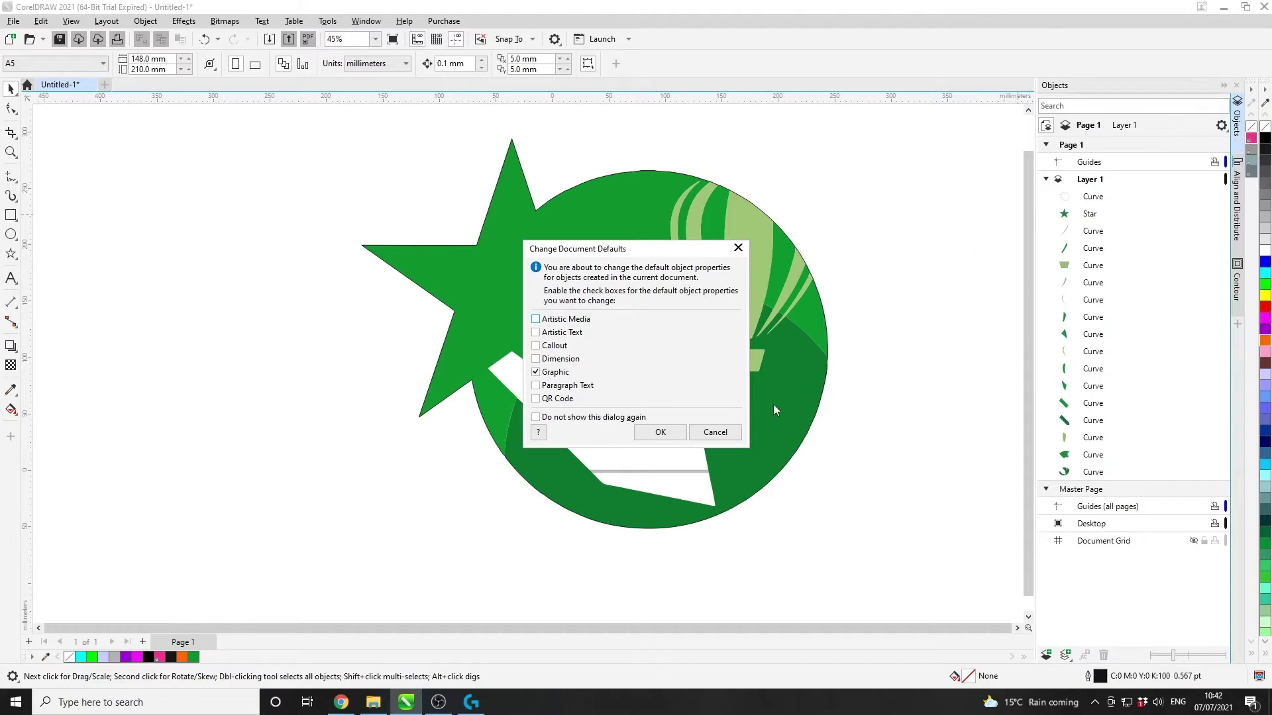
click(714, 432)
click(554, 192)
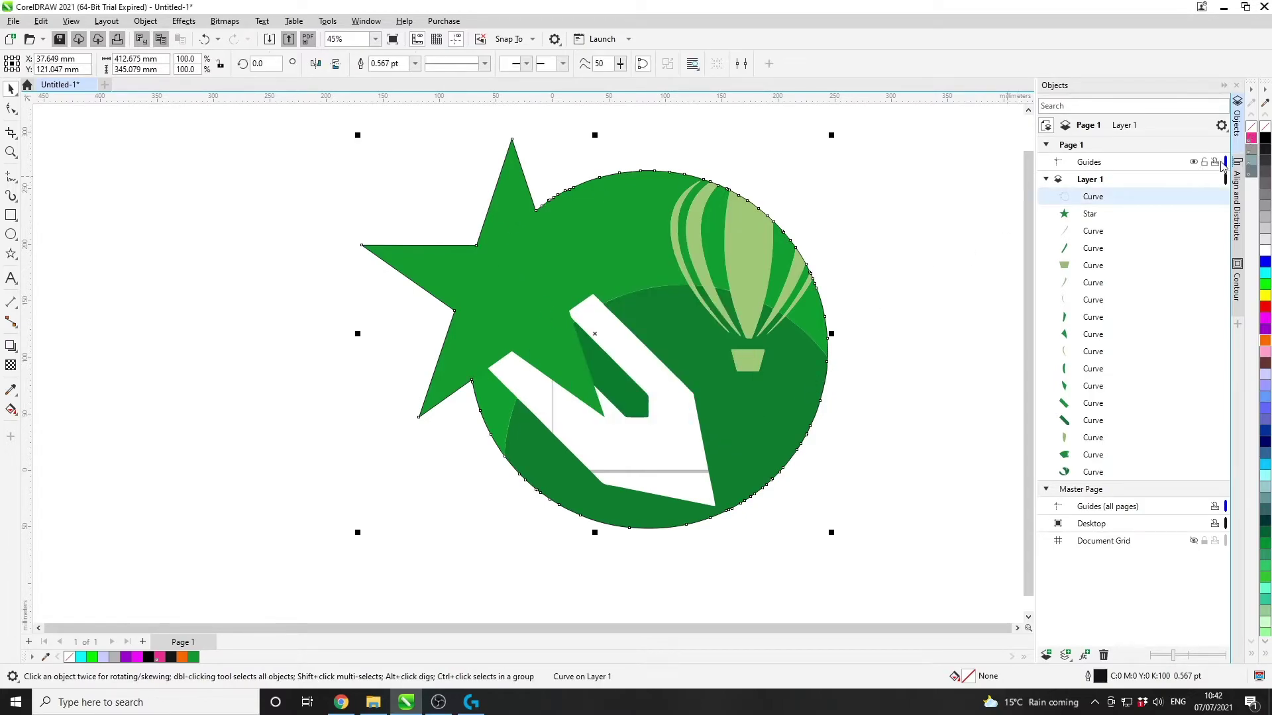
key(Escape)
scroll(543, 218, up, 3)
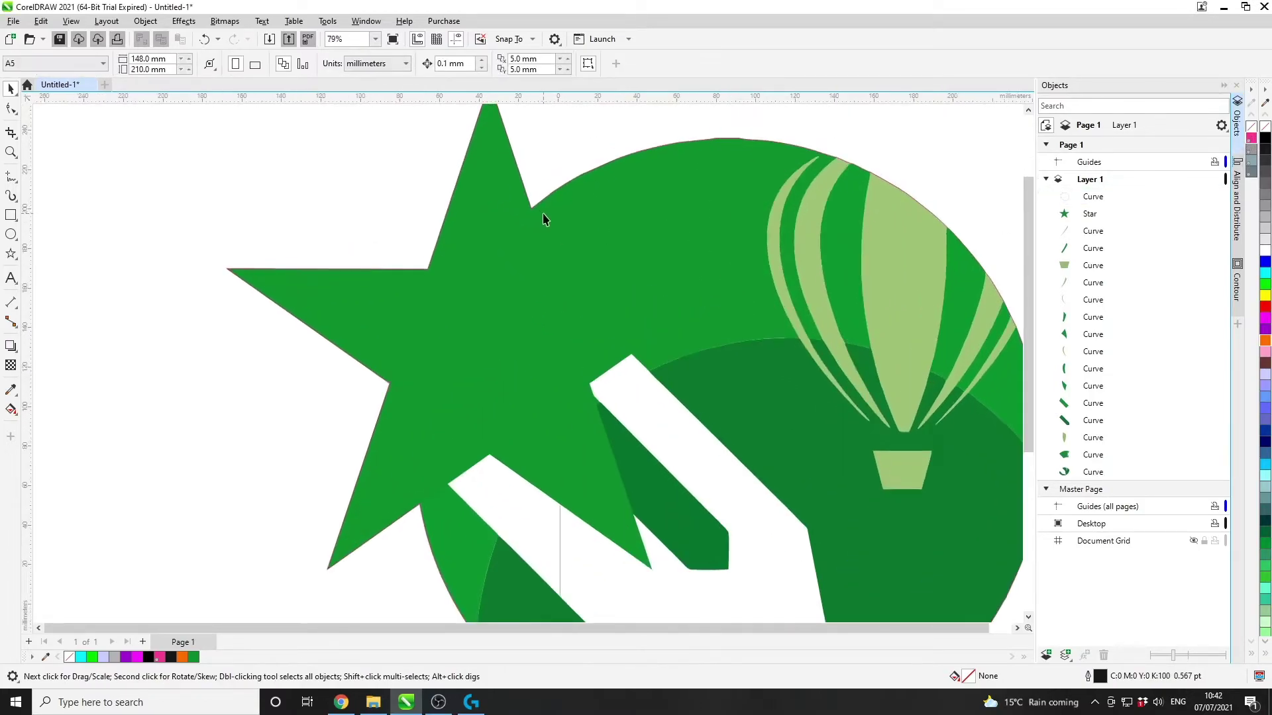
scroll(543, 219, up, 3)
scroll(540, 214, down, 3)
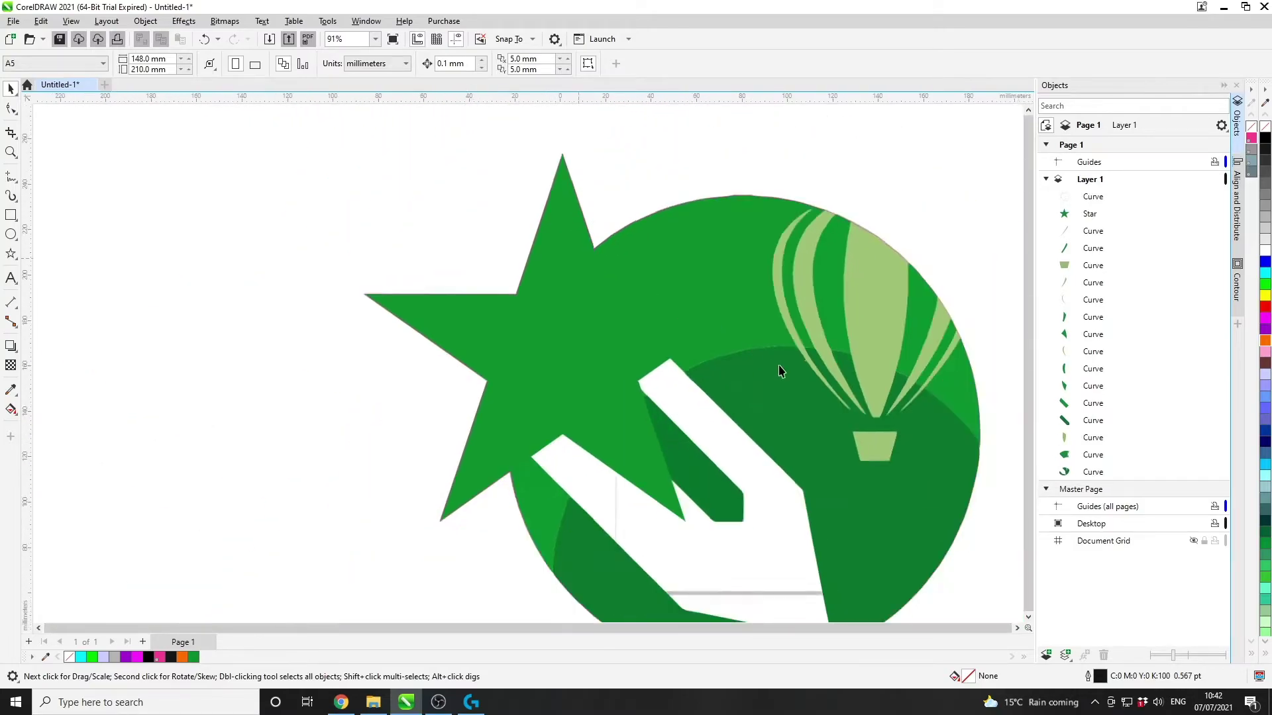
scroll(780, 369, down, 5)
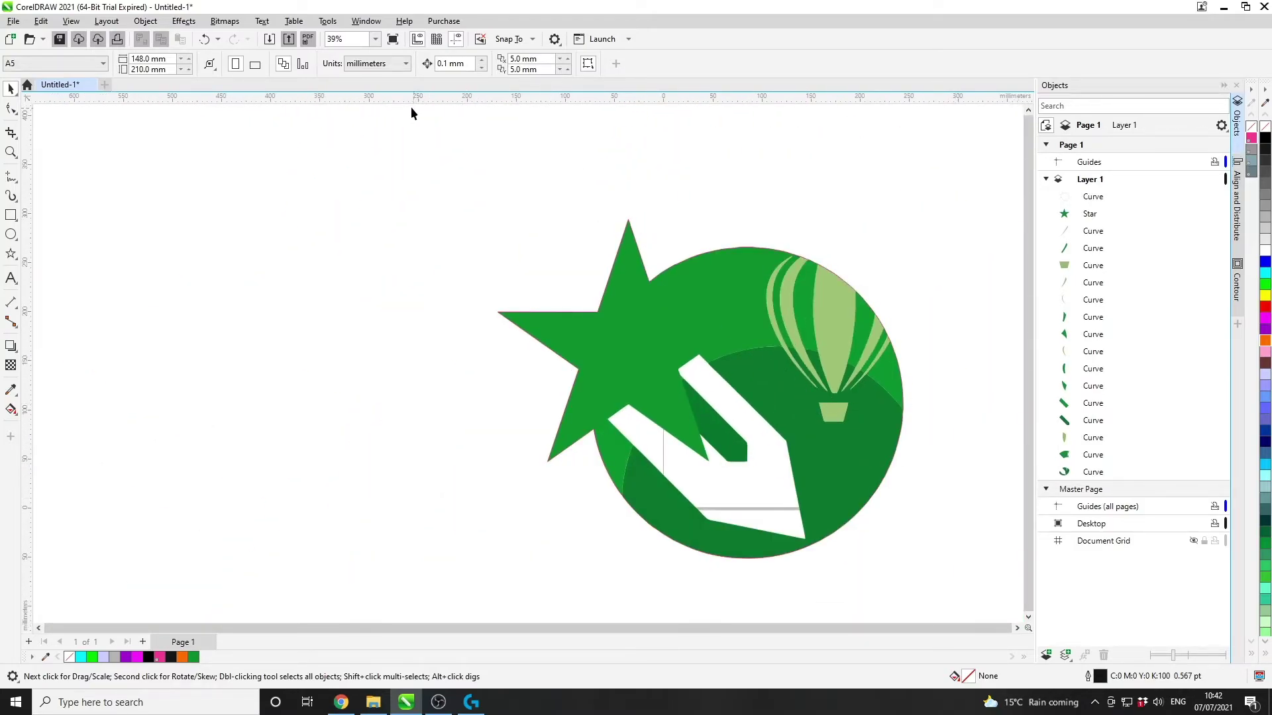
- Set the outer boundary curve's outline width to Hairline
click(630, 312)
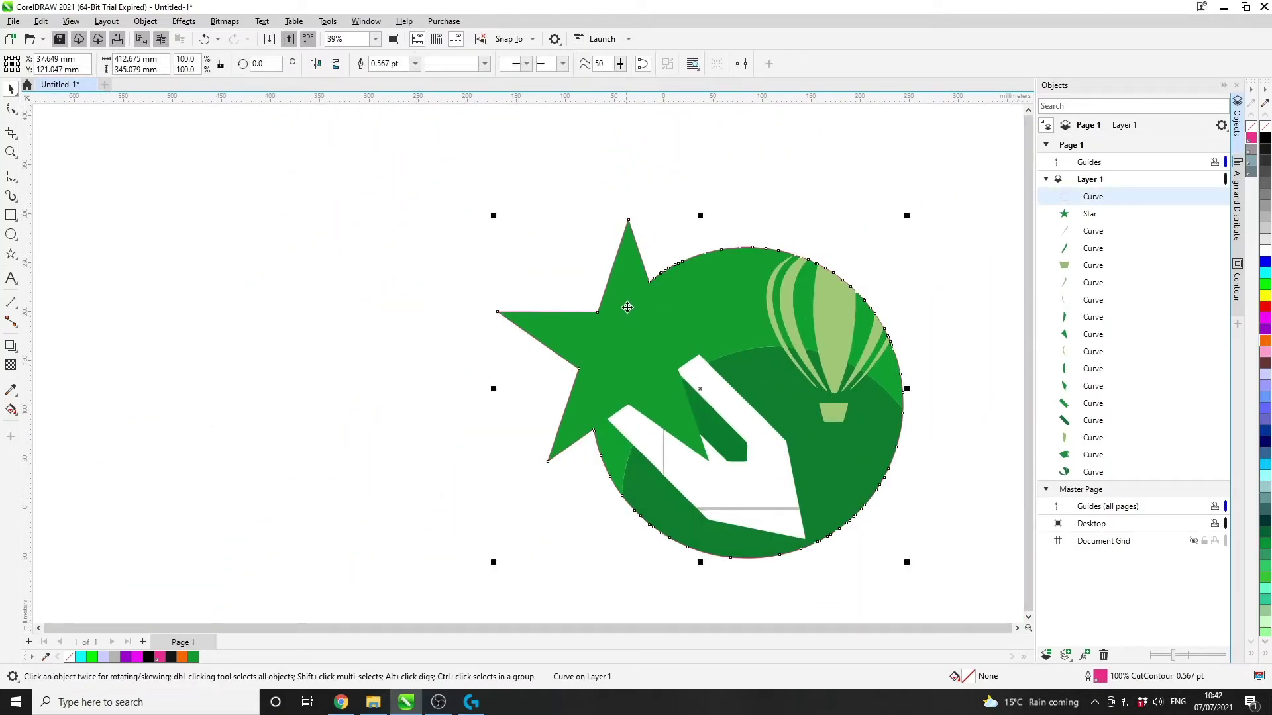
click(414, 63)
click(387, 88)
click(946, 498)
scroll(959, 513, up, 2)
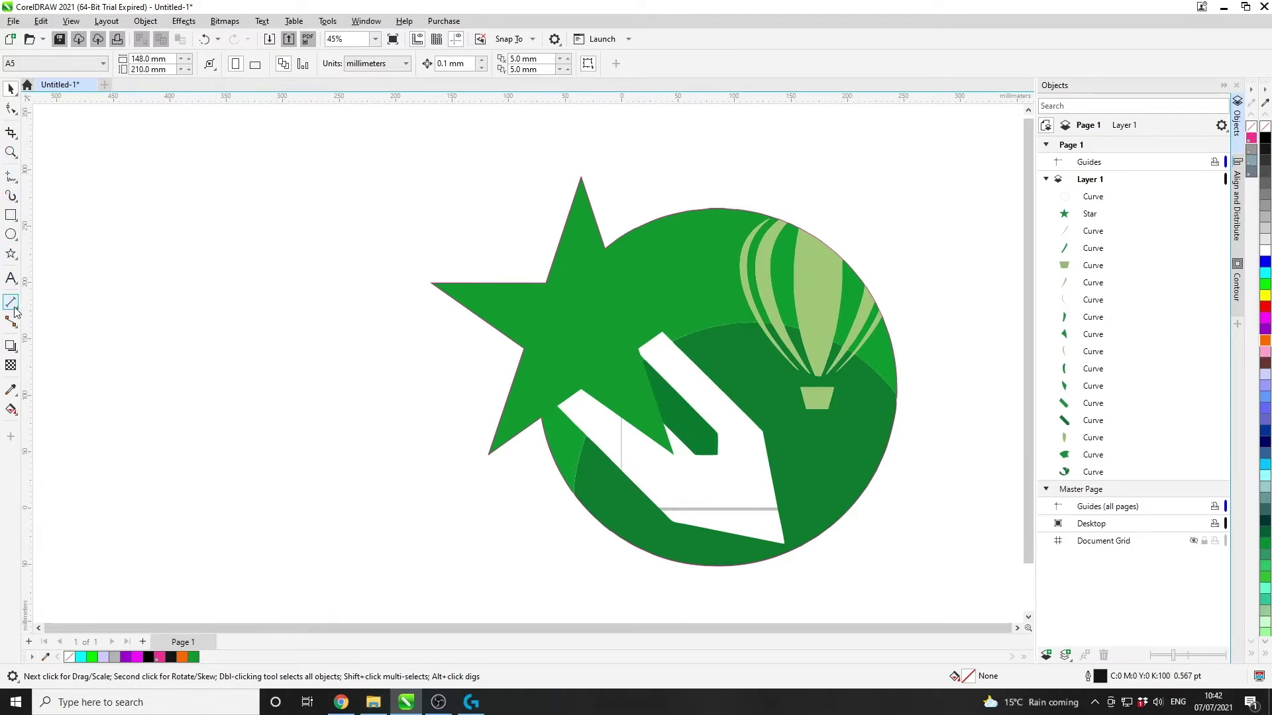
- Smart Fill the white pen area into a new curve with no fill and a CutContour outline
click(12, 410)
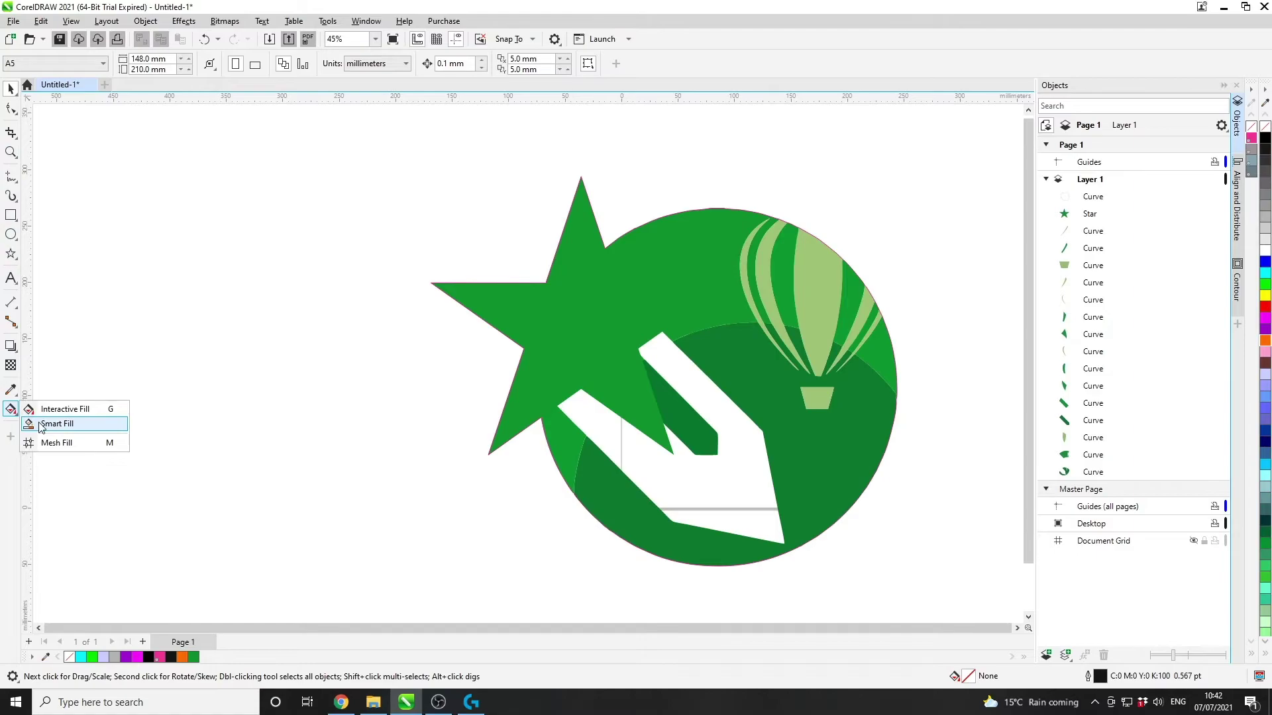
click(38, 422)
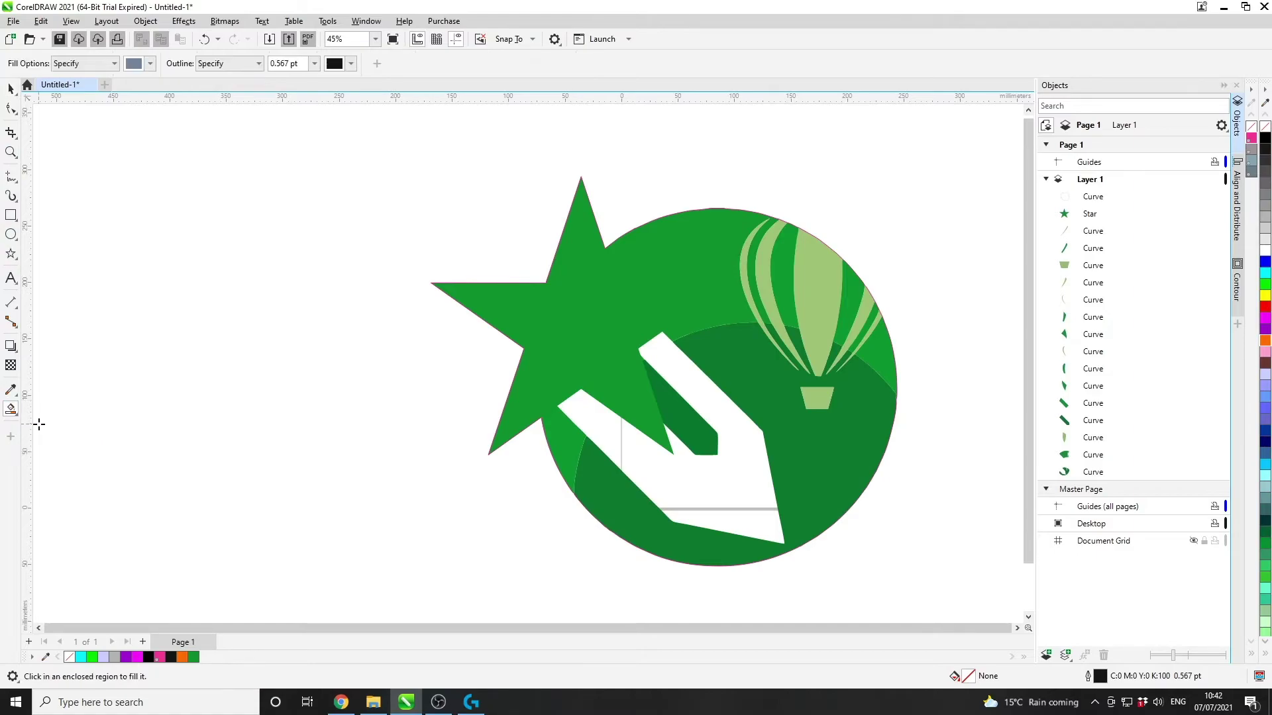
click(736, 482)
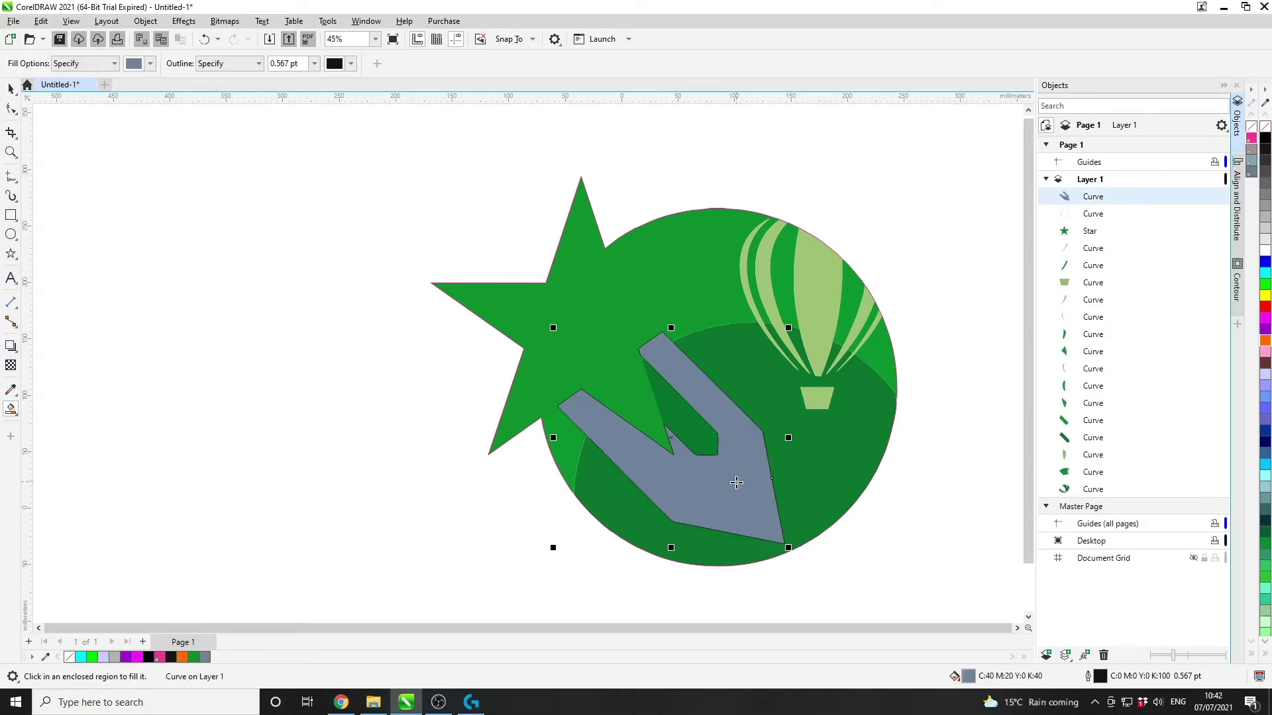
click(1251, 130)
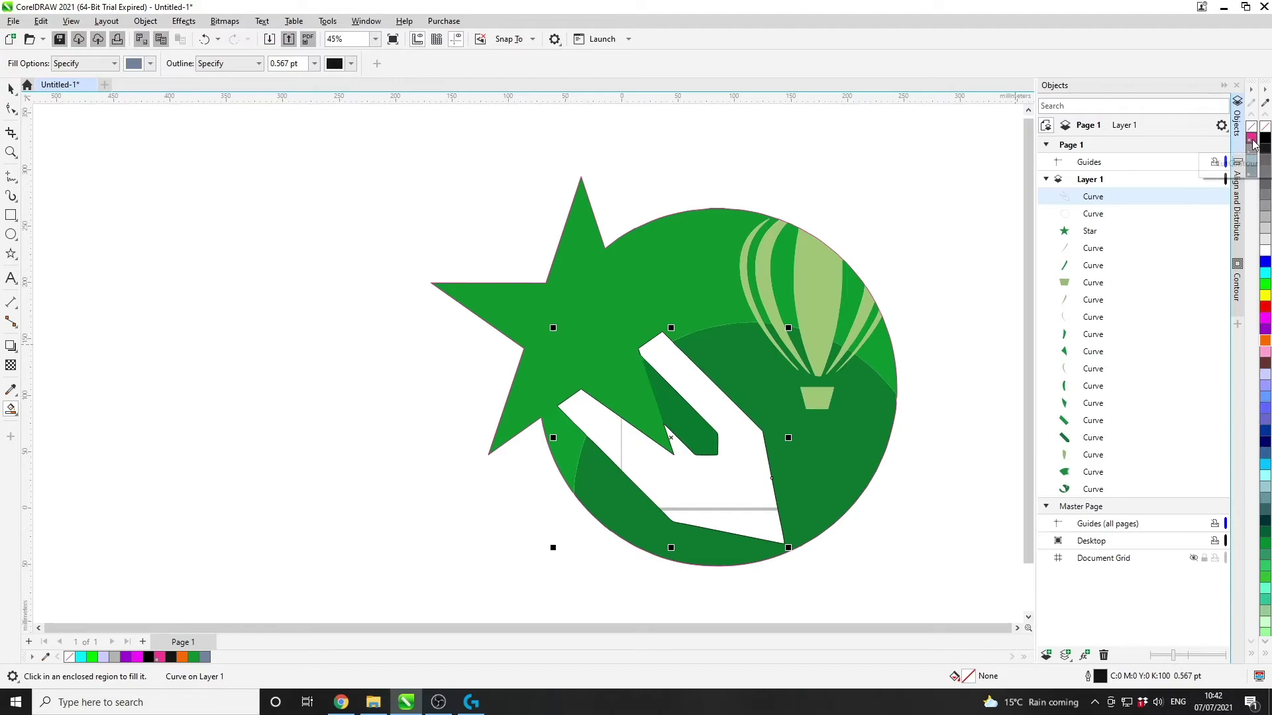
right_click(1251, 139)
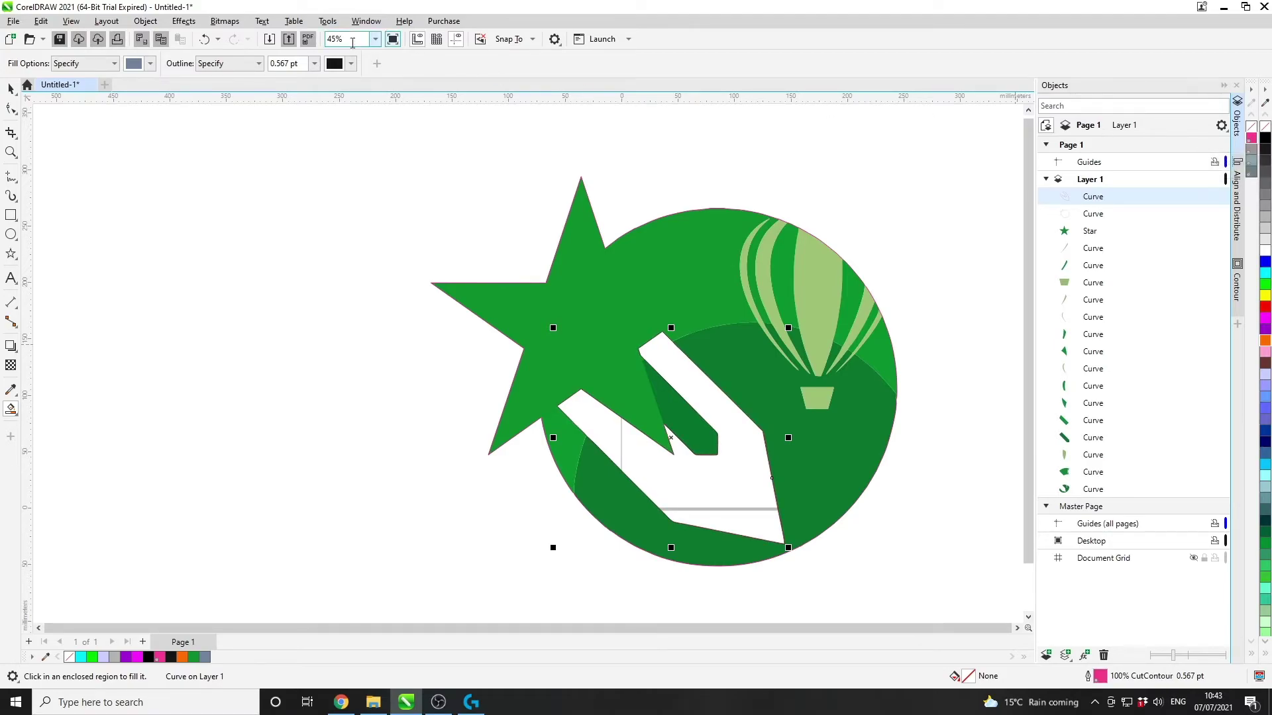
click(314, 63)
key(Escape)
click(11, 88)
scroll(745, 518, up, 3)
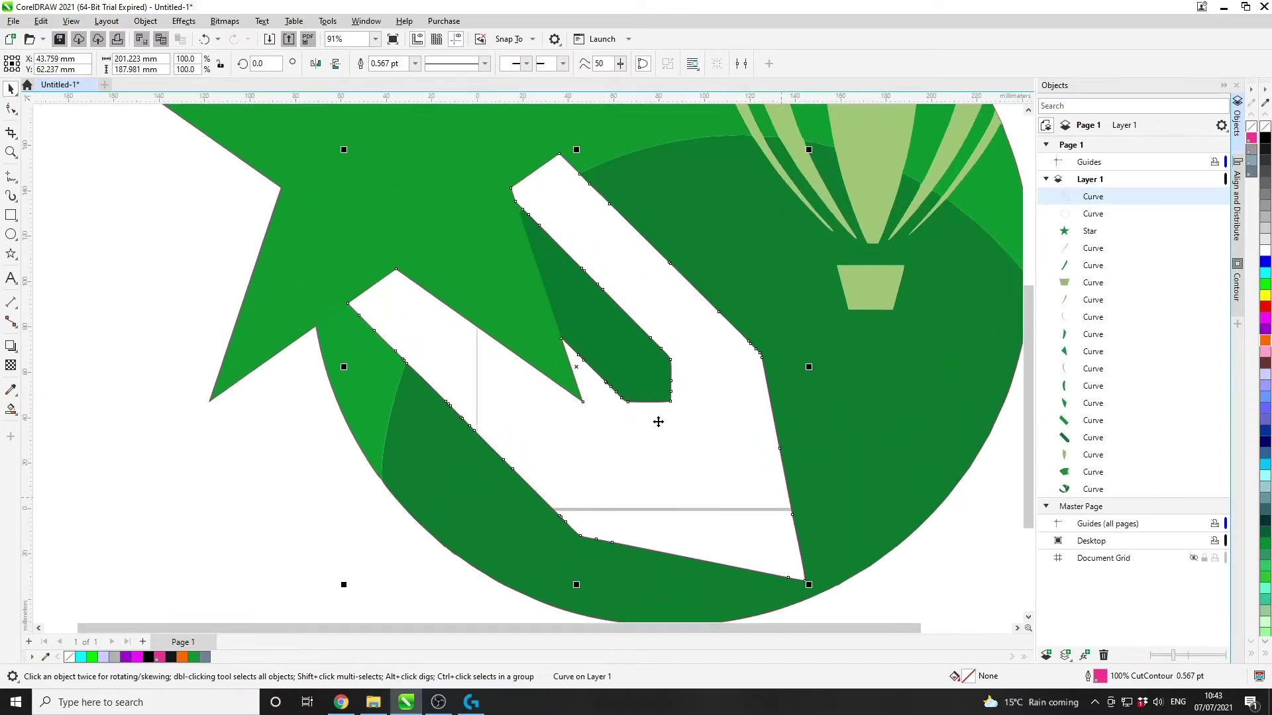
scroll(735, 463, down, 1)
scroll(774, 503, down, 2)
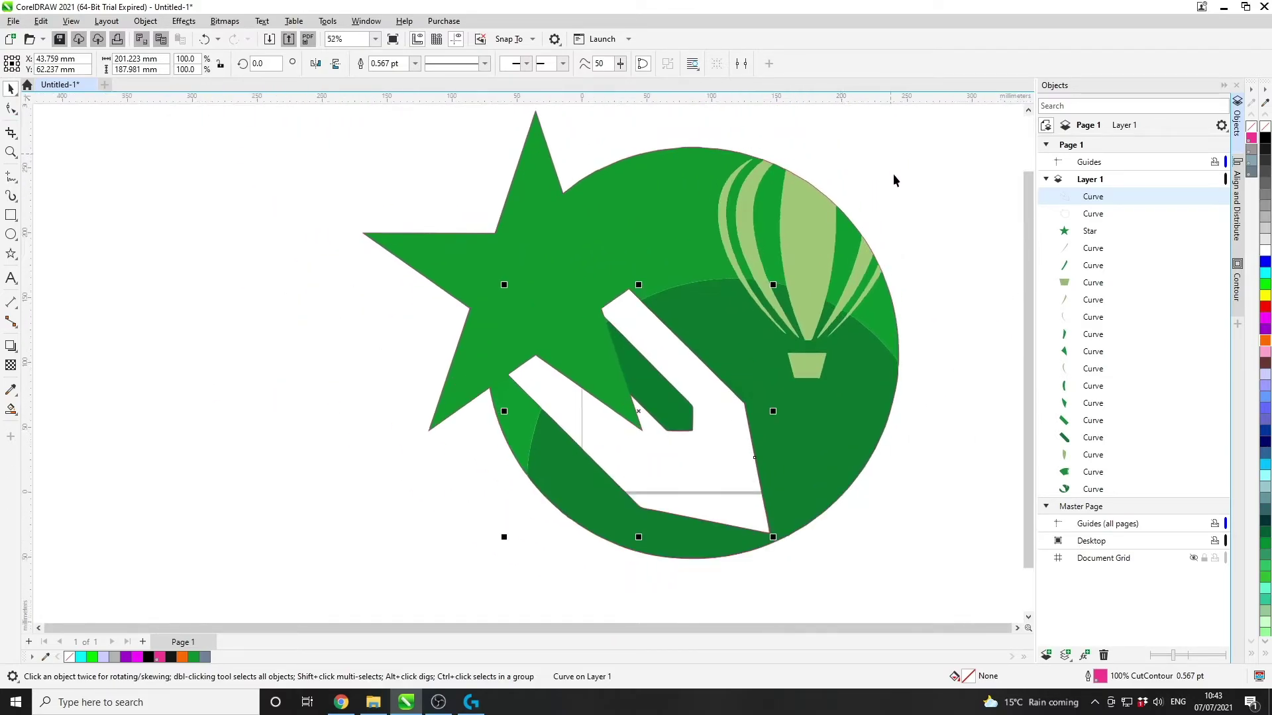
click(361, 228)
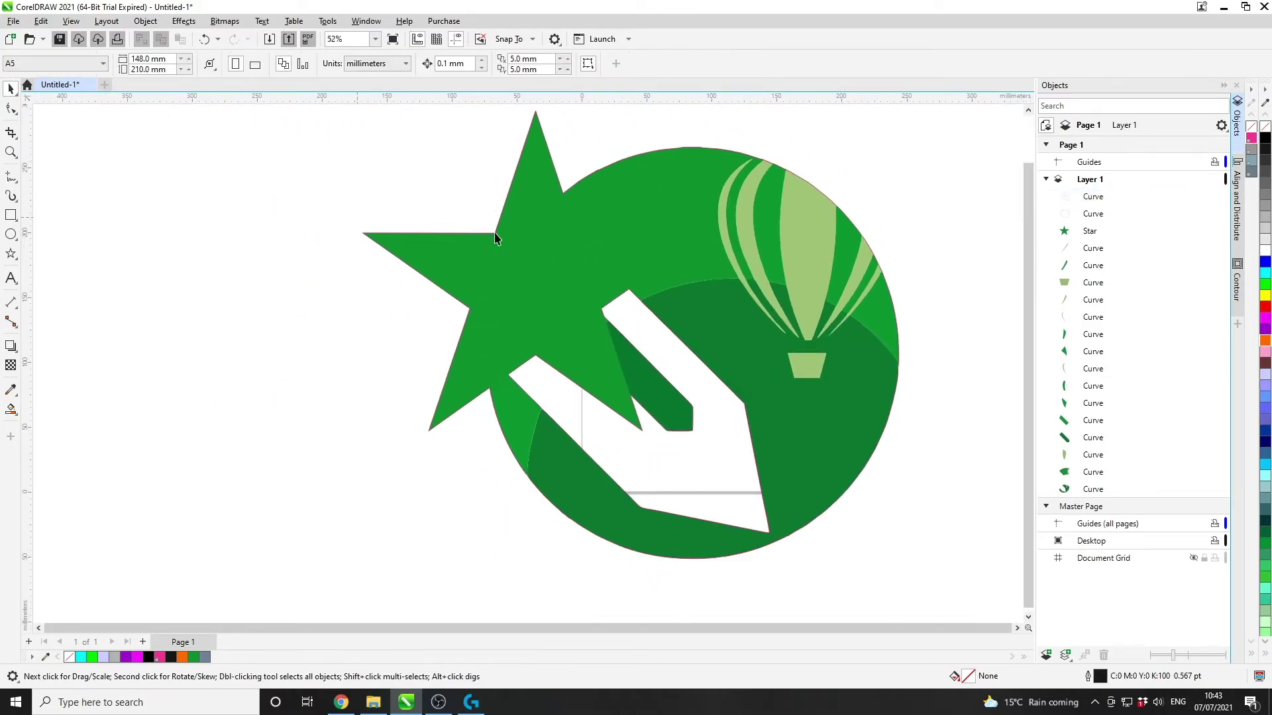
scroll(681, 141, down, 1)
scroll(711, 110, up, 2)
scroll(715, 133, down, 1)
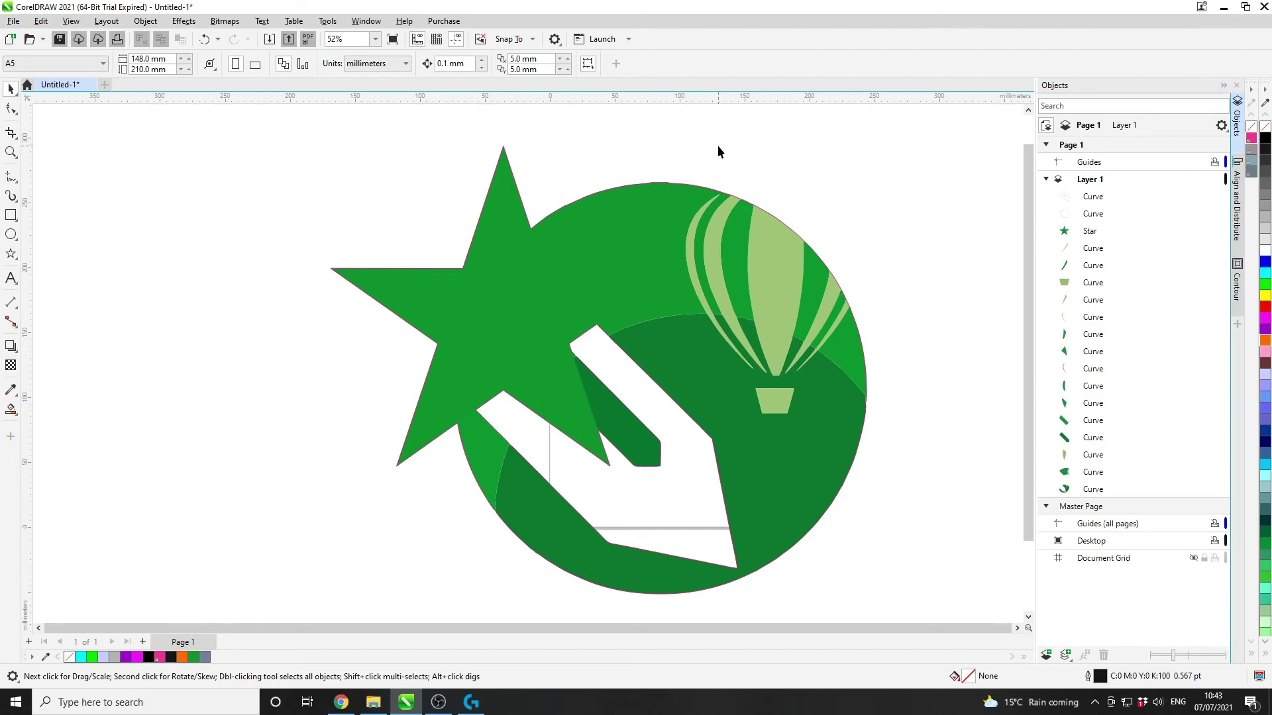
- Try the Smart Fill tool, then select the inner pen-shaped 0.567 pt CutContour curve in Objects
click(10, 409)
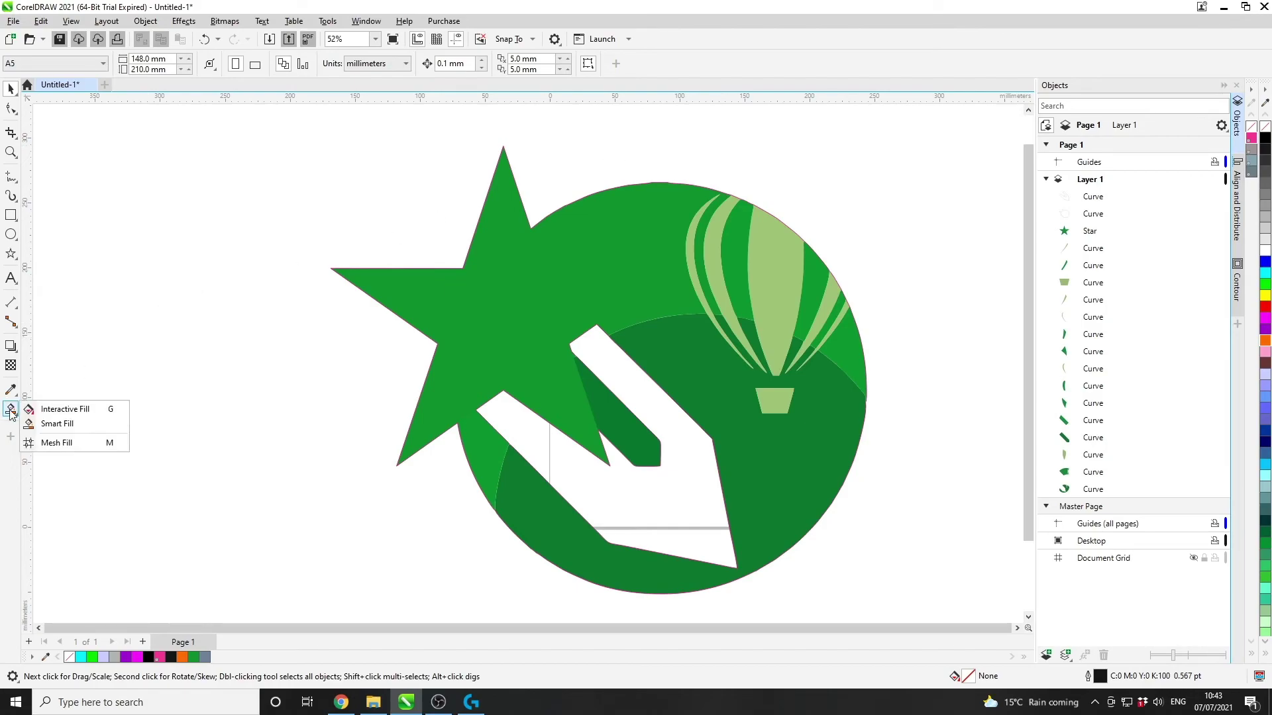
click(61, 424)
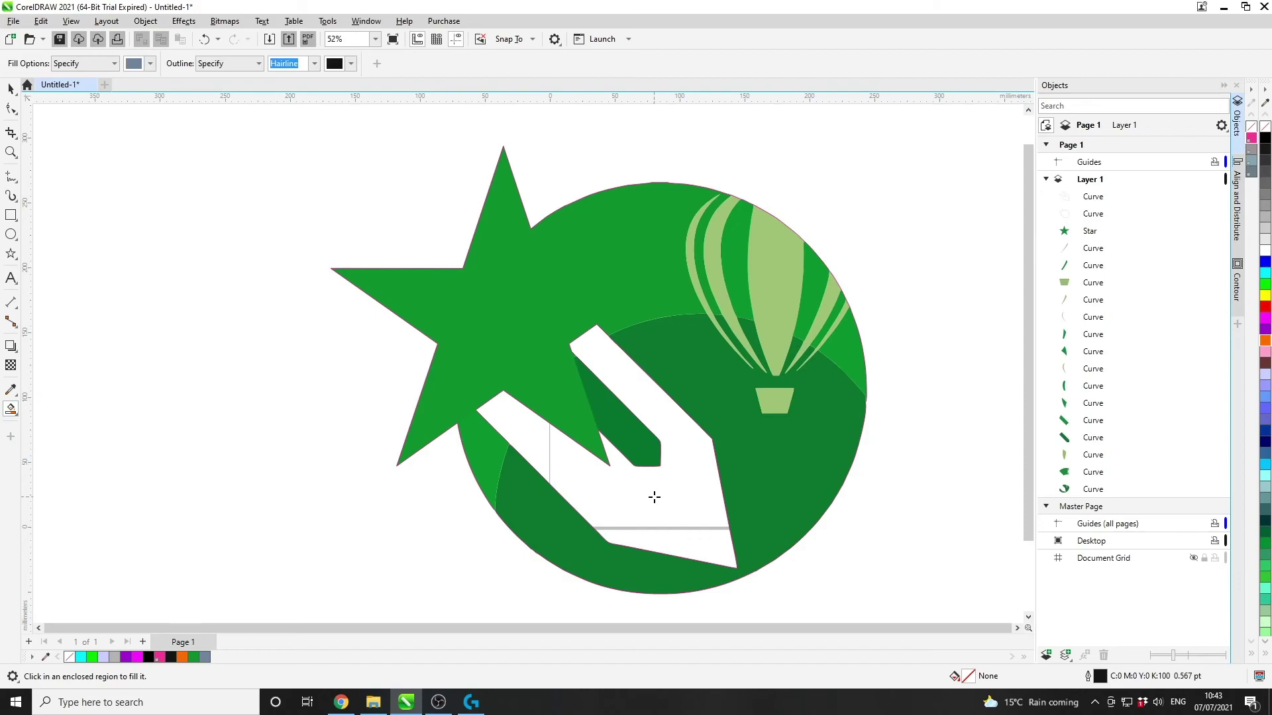
click(11, 88)
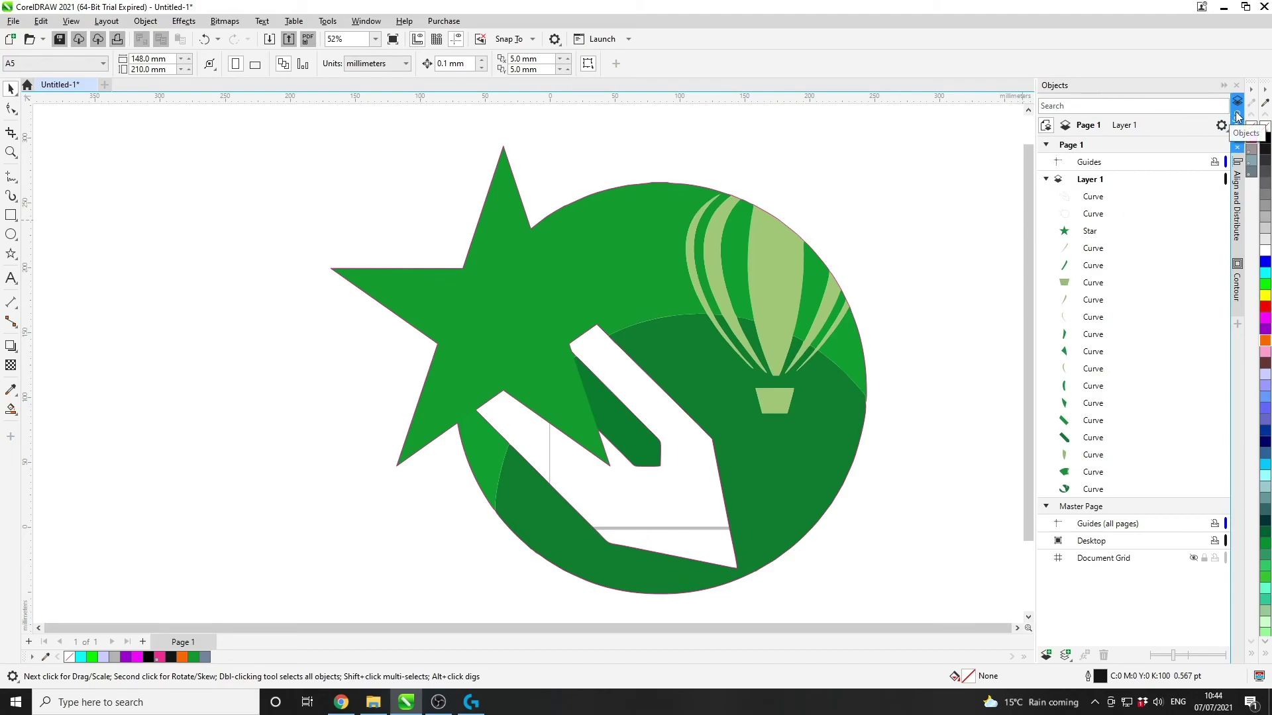
click(1096, 198)
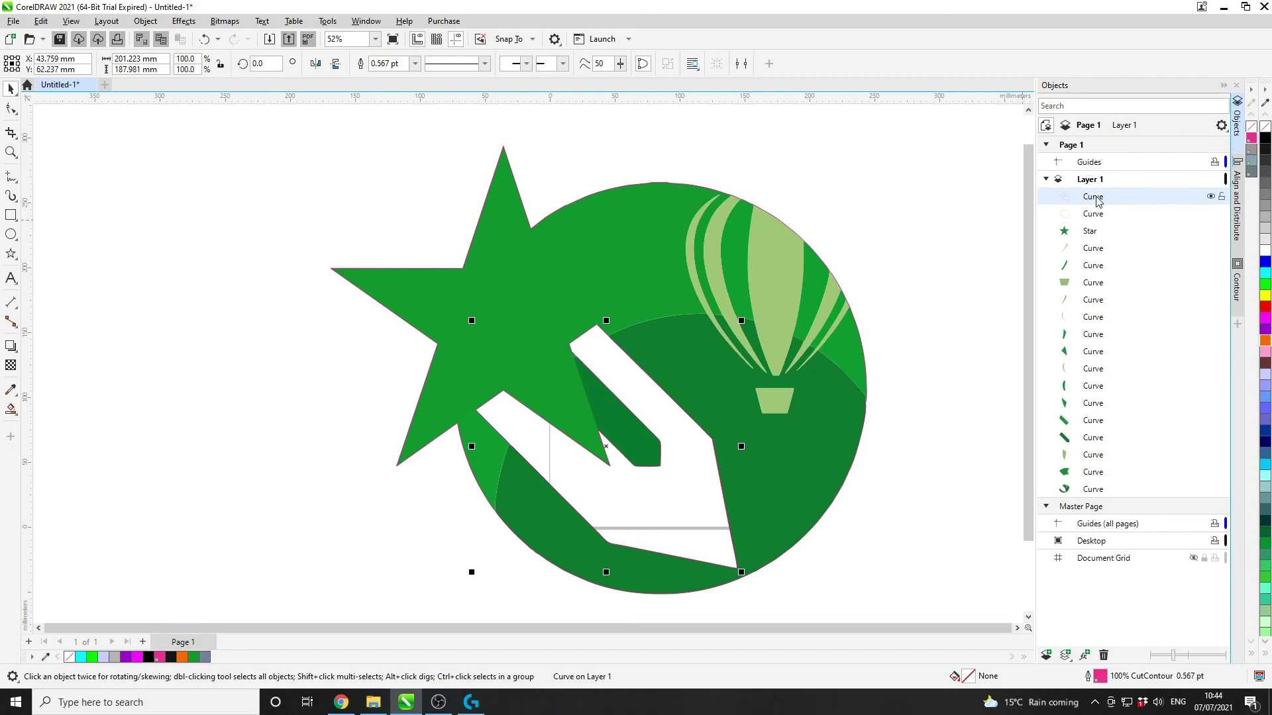